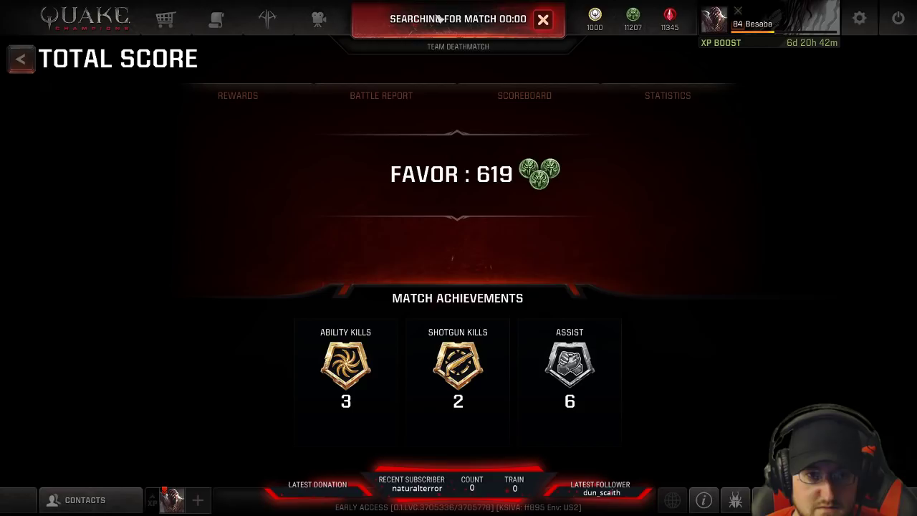
# Cancel the match search and back out of the post-match Total Score screen.
pyautogui.click(446, 20)
pyautogui.click(19, 57)
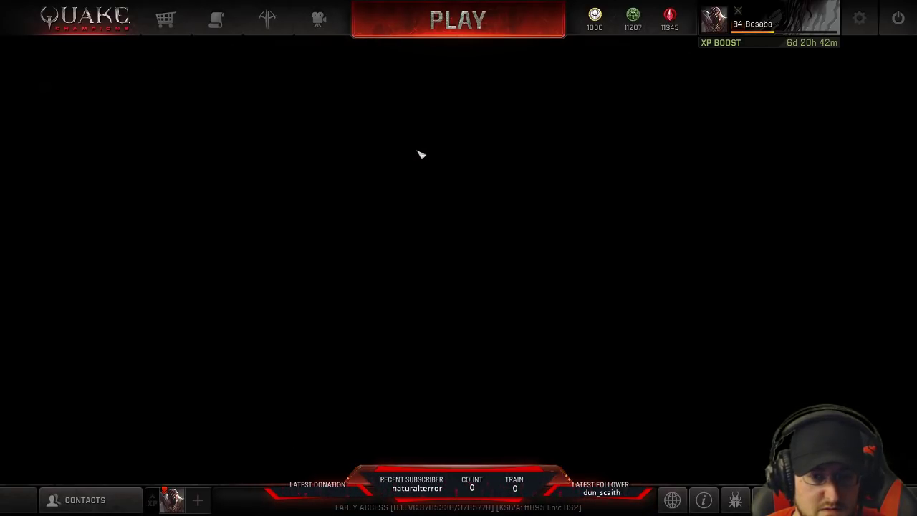
# Open Settings and review the Game tab options, keeping Reward Medals HUD at FULL.
pyautogui.press('Escape')
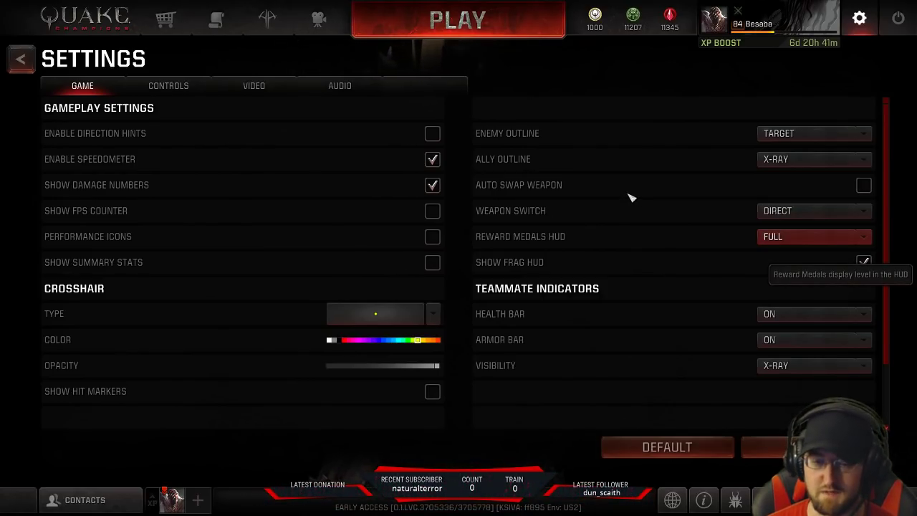
pyautogui.click(629, 198)
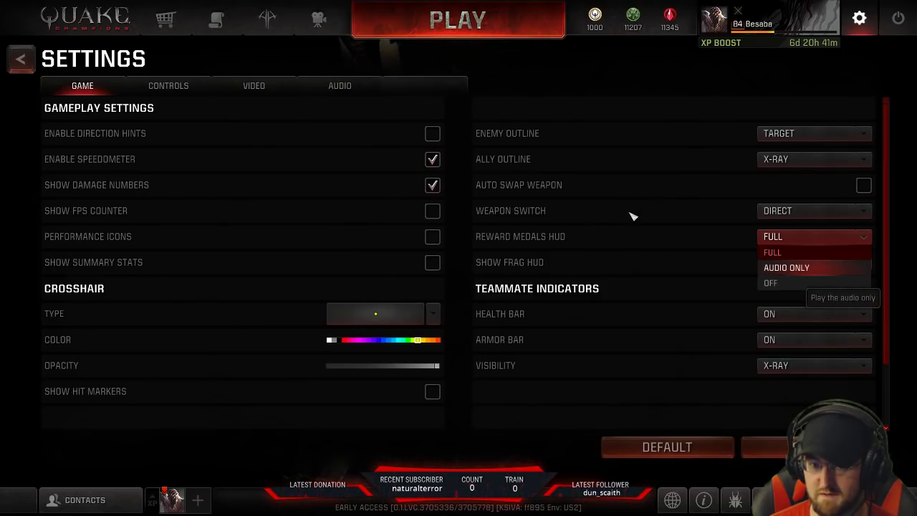
pyautogui.click(628, 210)
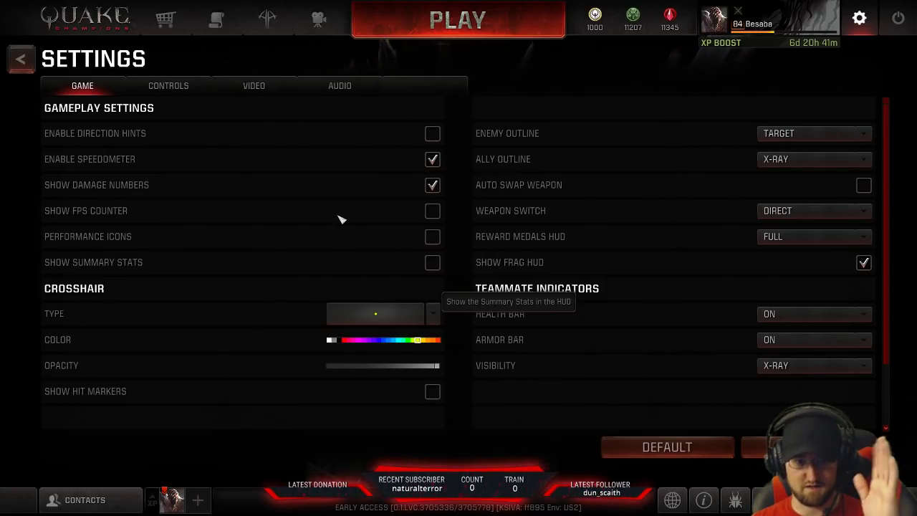
pyautogui.scroll(-3, 344, 218)
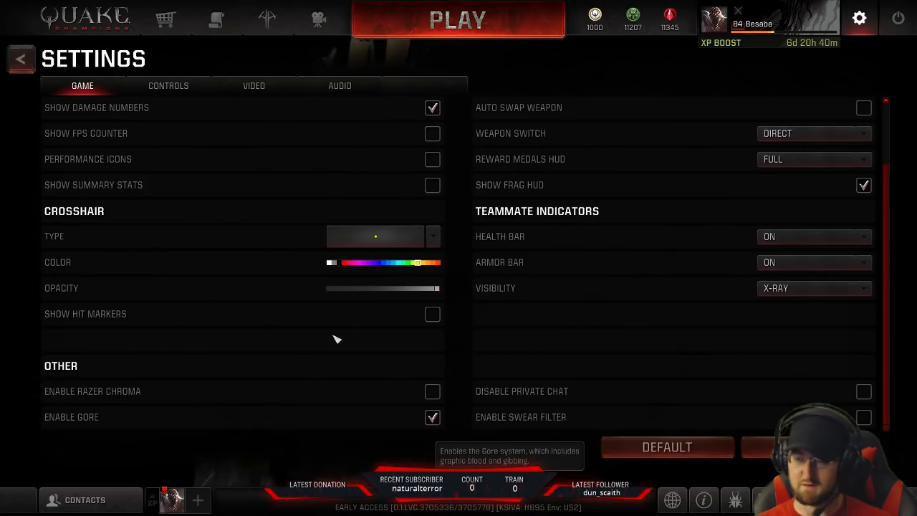
pyautogui.scroll(3, 333, 335)
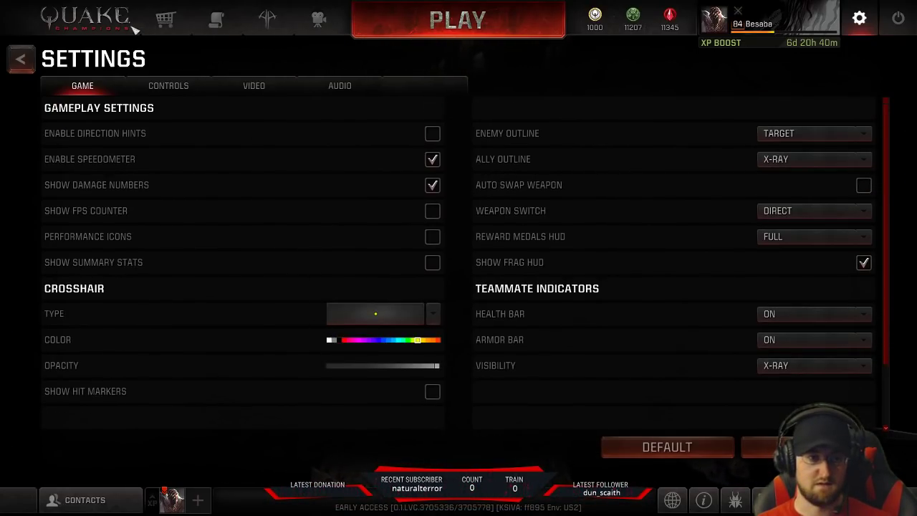
# In Video settings, raise the FPS limit from 113 to unlimited (∞) and bring up the save prompt.
pyautogui.click(254, 85)
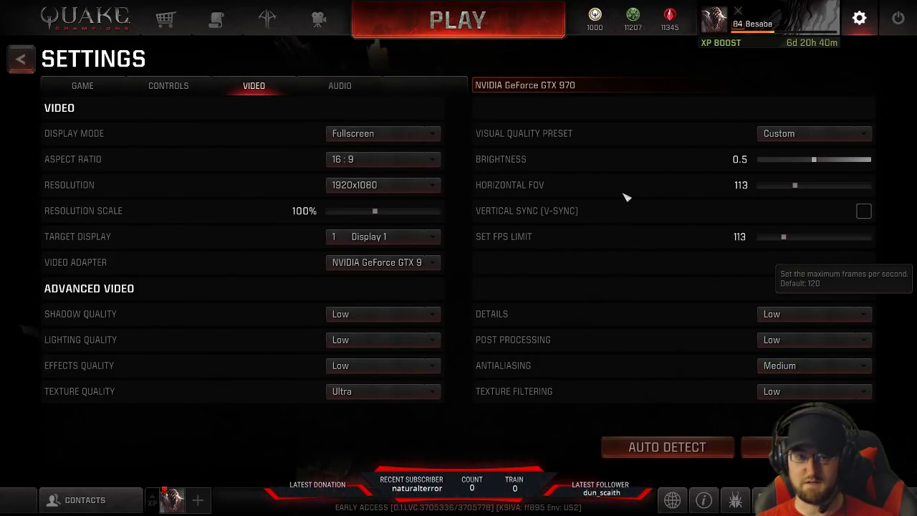
pyautogui.moveTo(627, 197); pyautogui.dragTo(726, 201)
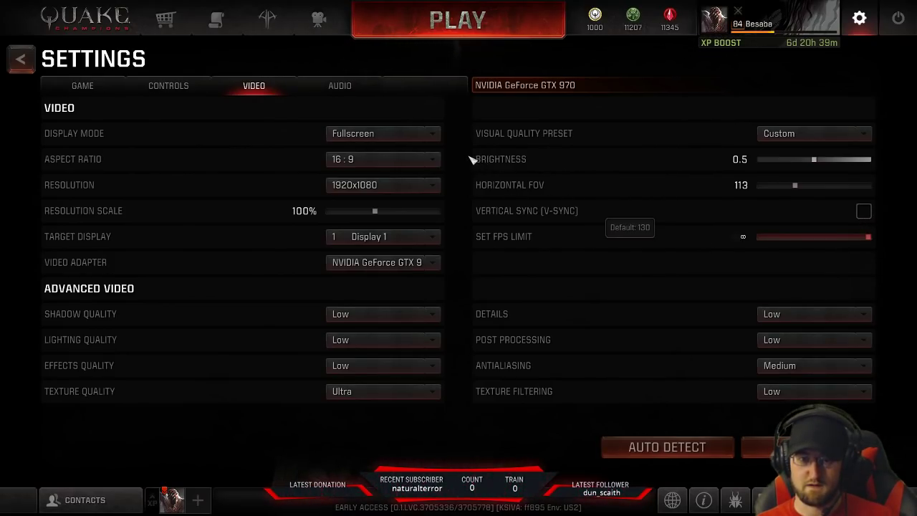
pyautogui.press('Escape')
pyautogui.press('Escape')
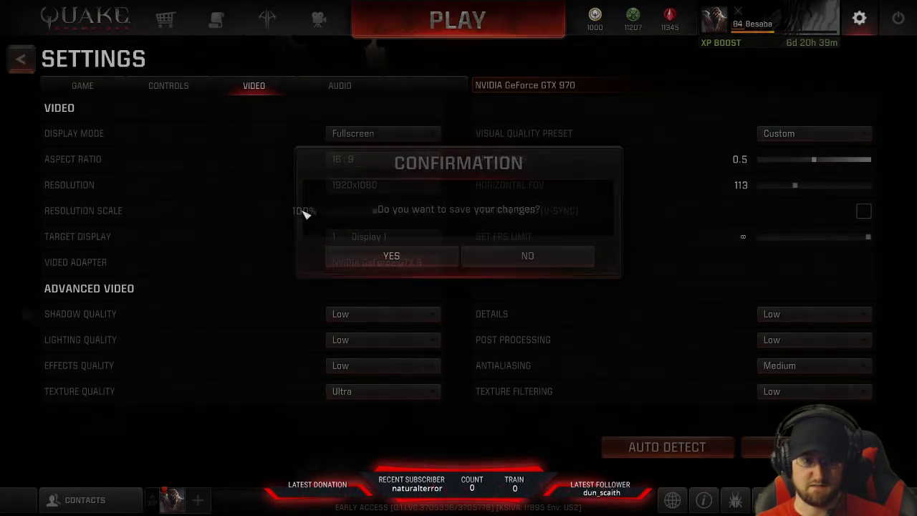
# Show the Audio settings: Stereo speakers, HRTF off, Push-to-Talk voice chat.
pyautogui.click(293, 76)
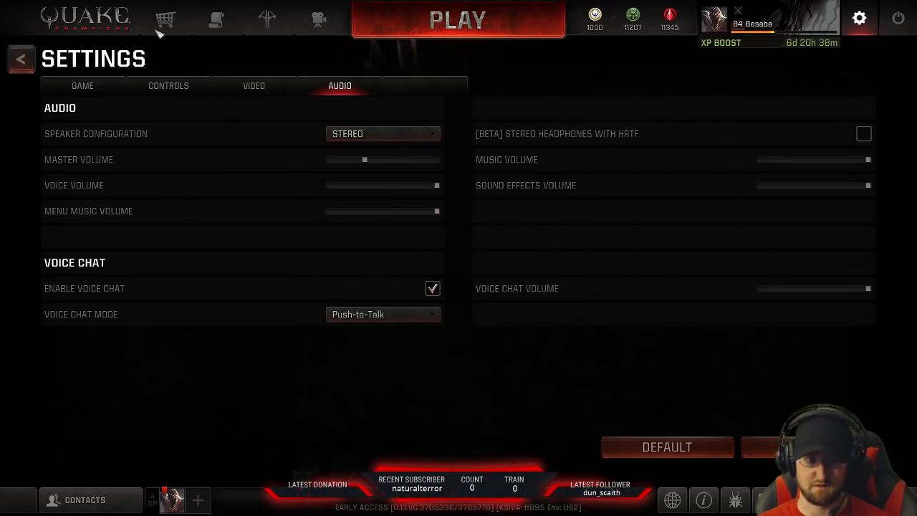
# Exit Settings and switch from Quake Champions to the Windows desktop.
pyautogui.click(22, 60)
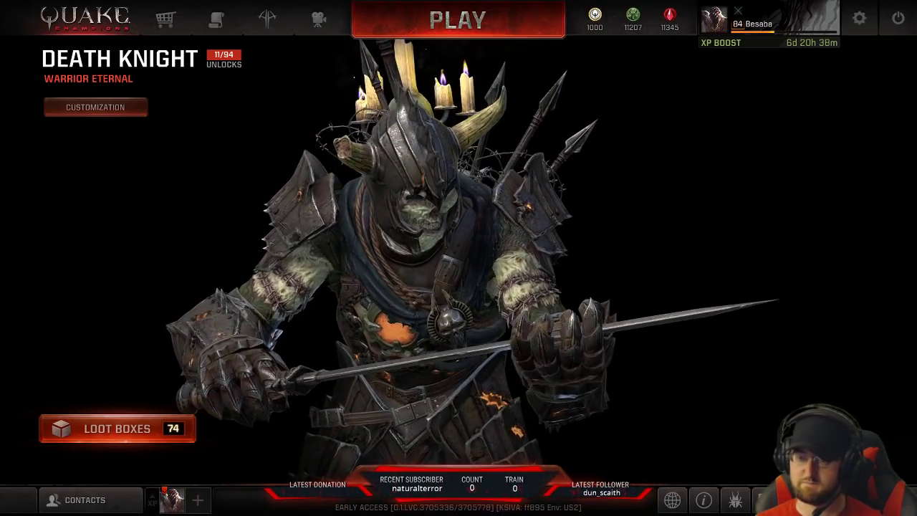
pyautogui.press('super+d')
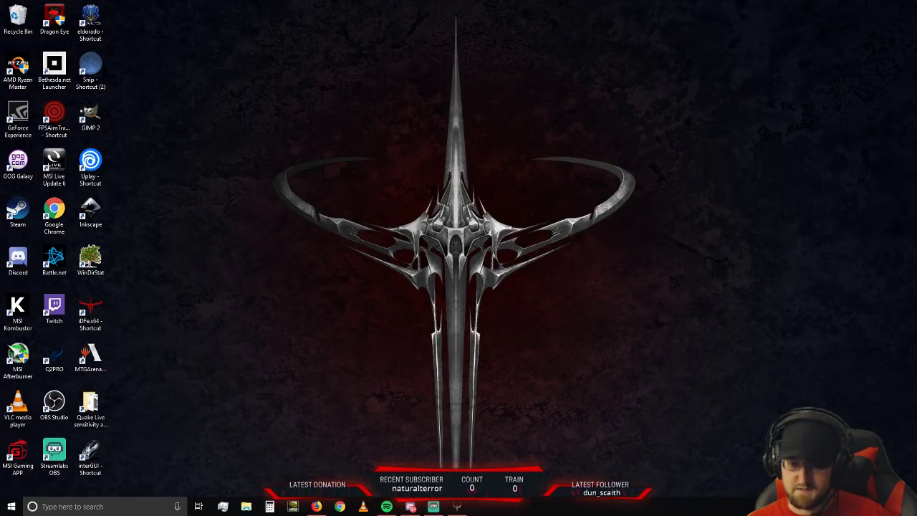
# Go through Settings > System > Power & sleep to Power Options, where High performance is active.
pyautogui.click(904, 506)
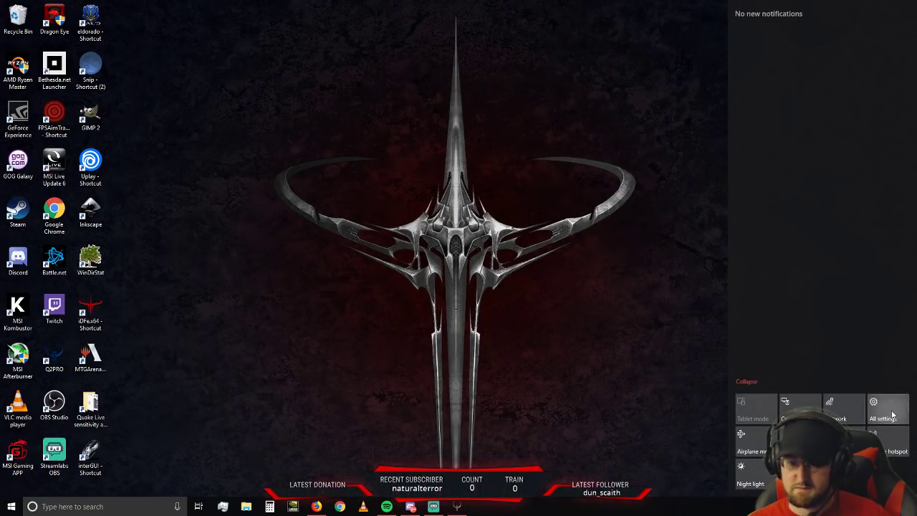
pyautogui.click(889, 408)
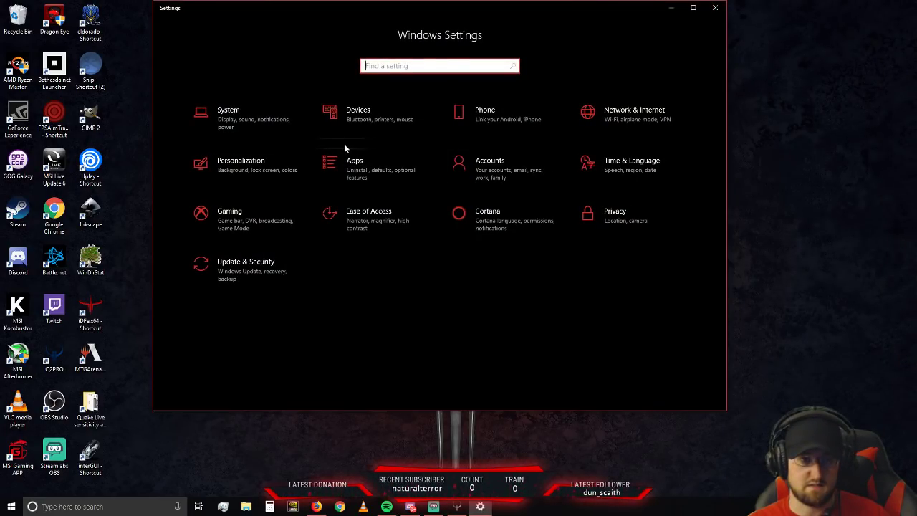
pyautogui.click(240, 126)
pyautogui.click(206, 196)
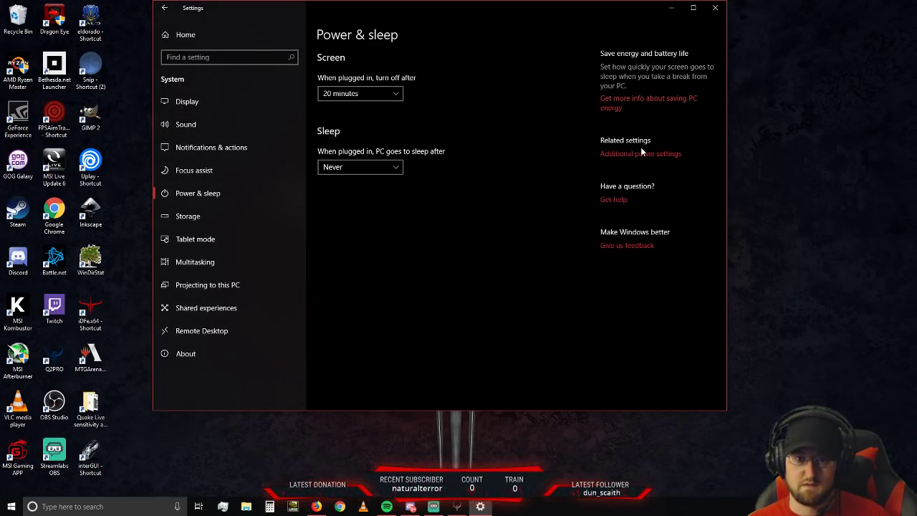
pyautogui.click(642, 152)
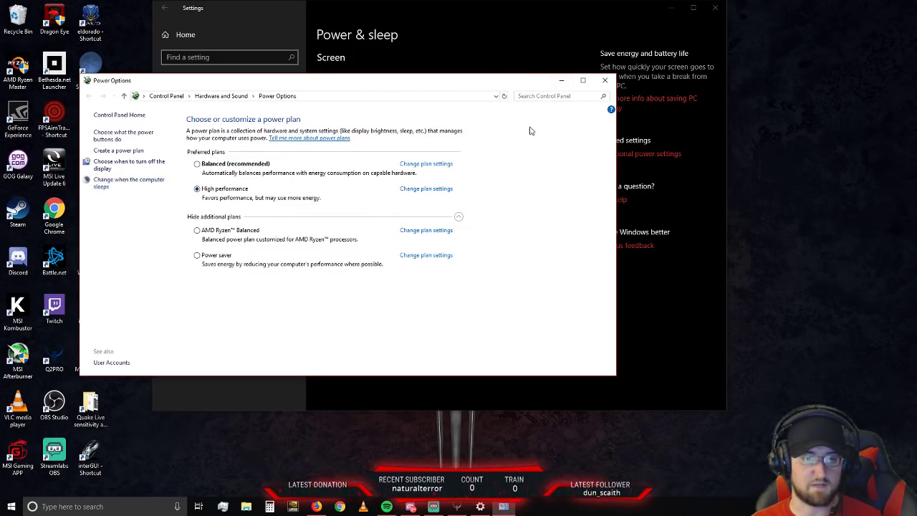
# Minimize Power Options and Power & sleep, then right-click the desktop to reach NVIDIA Control Panel.
pyautogui.click(560, 80)
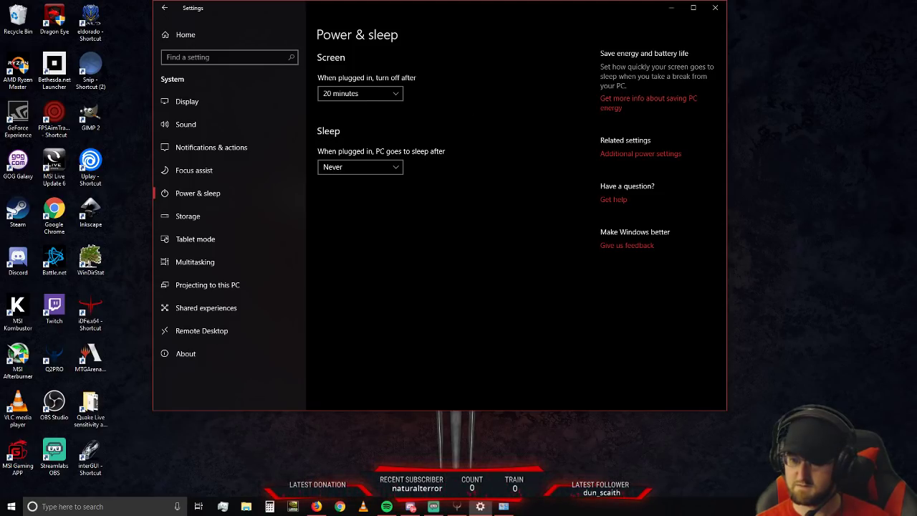
pyautogui.hotkey('alt', 'Tab')
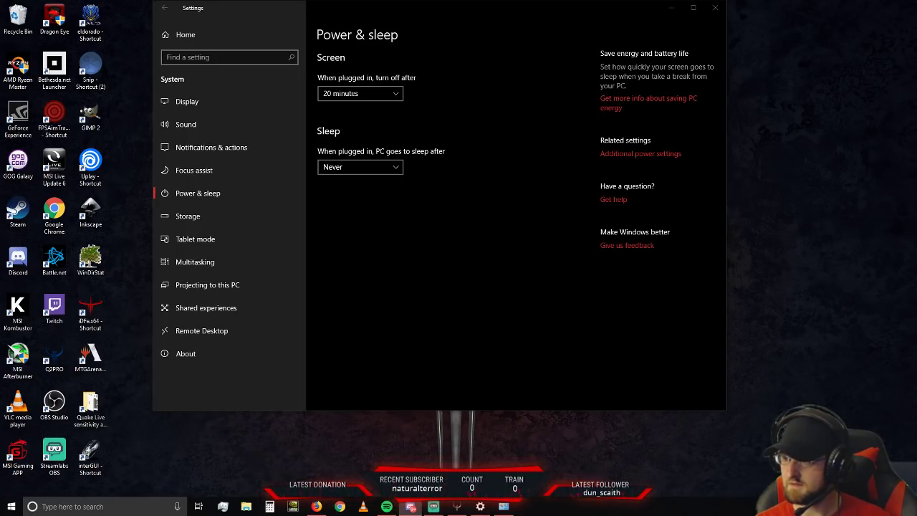
pyautogui.click(671, 7)
pyautogui.rightClick(402, 235)
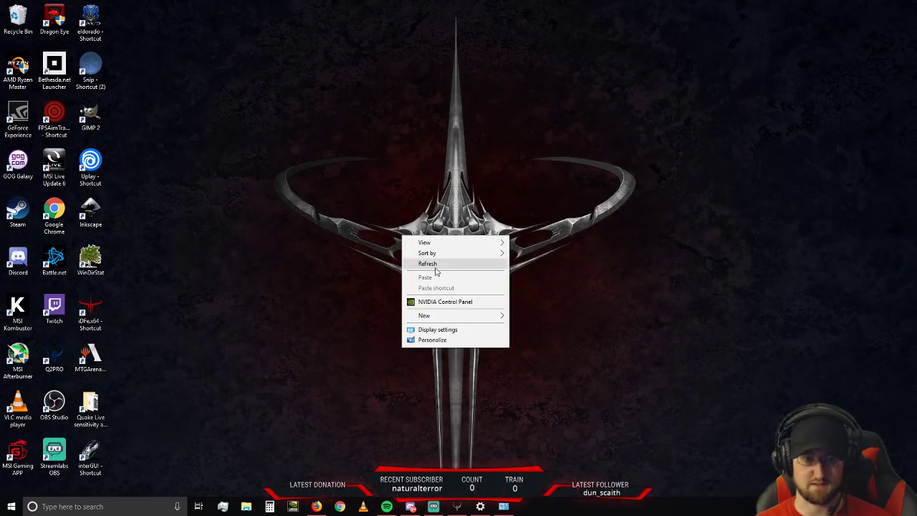
# Launch NVIDIA Control Panel and open Manage 3D Settings' Program Settings for Quake Champions.
pyautogui.click(442, 304)
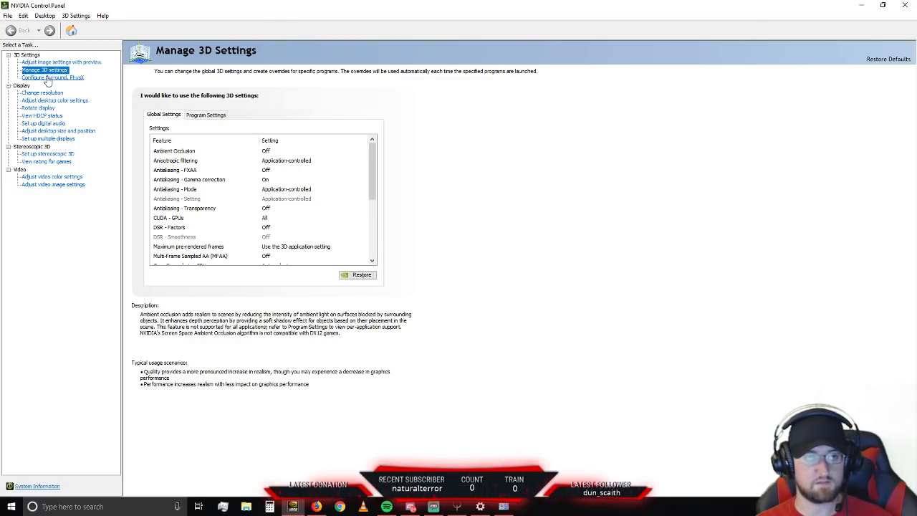
pyautogui.click(202, 115)
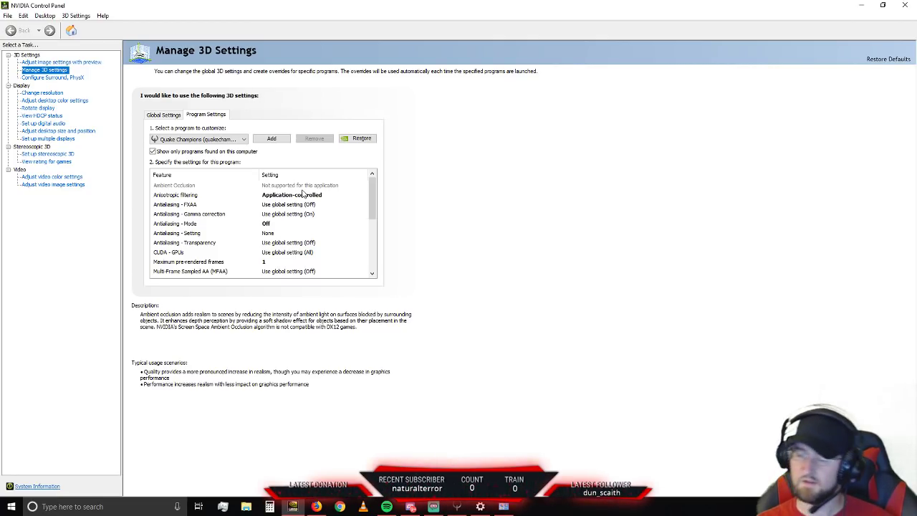
# Check Quake Champions' 3D values: Application-controlled anisotropic filtering, antialiasing None, 1 pre-rendered frame.
pyautogui.moveTo(303, 193)
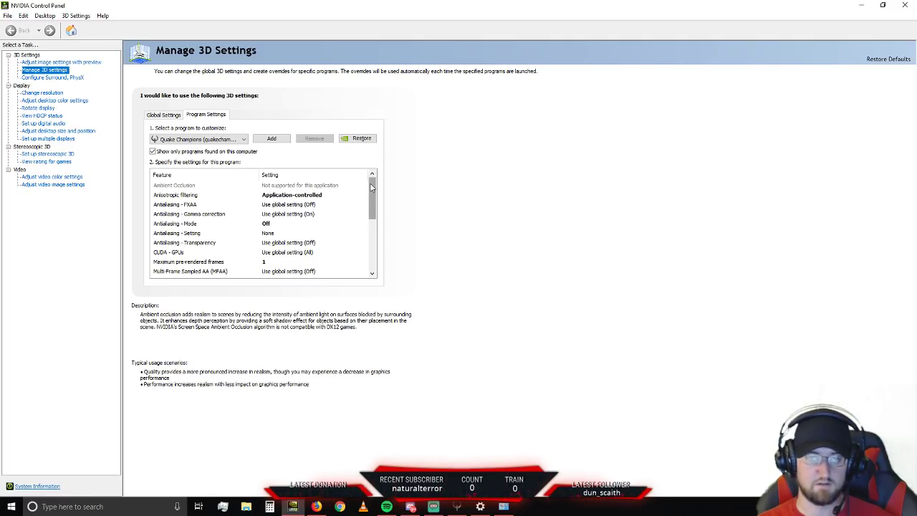
pyautogui.scroll(-1, 370, 182)
pyautogui.scroll(1, 373, 186)
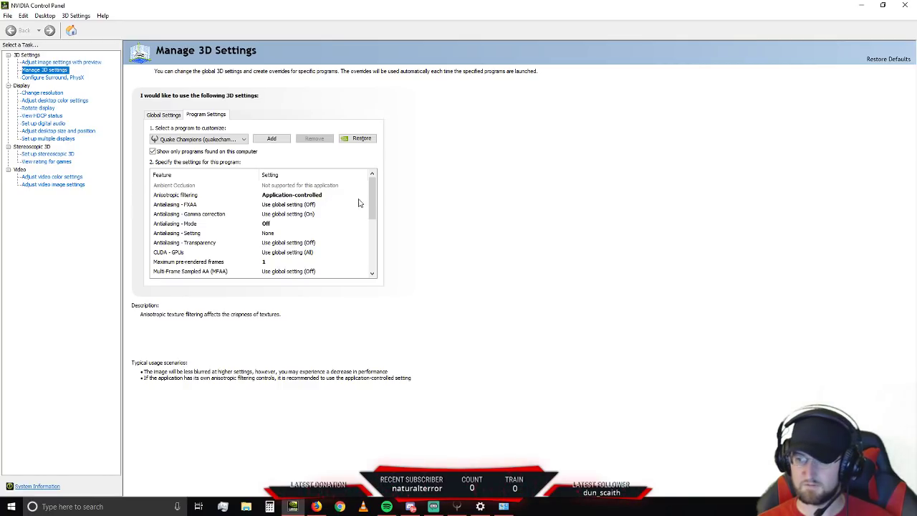
pyautogui.moveTo(372, 201); pyautogui.dragTo(373, 237)
pyautogui.moveTo(214, 186)
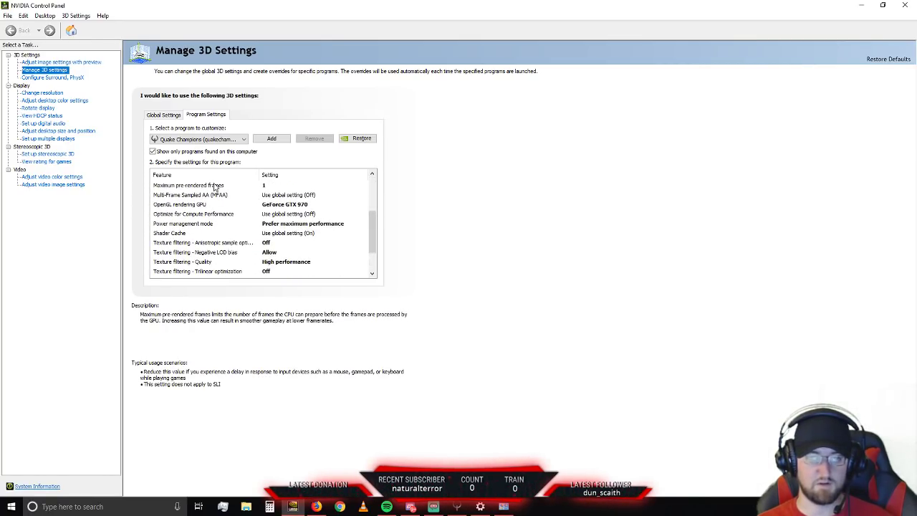
pyautogui.moveTo(233, 228)
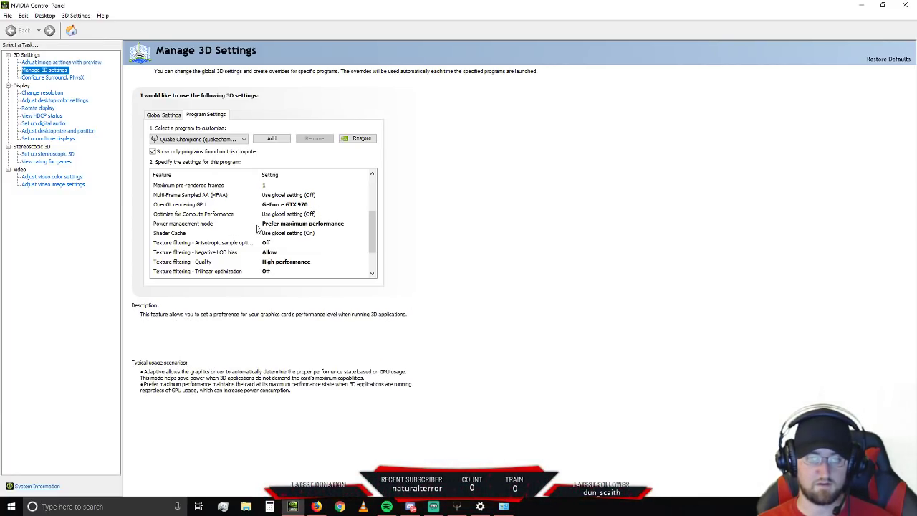
pyautogui.scroll(-1, 250, 235)
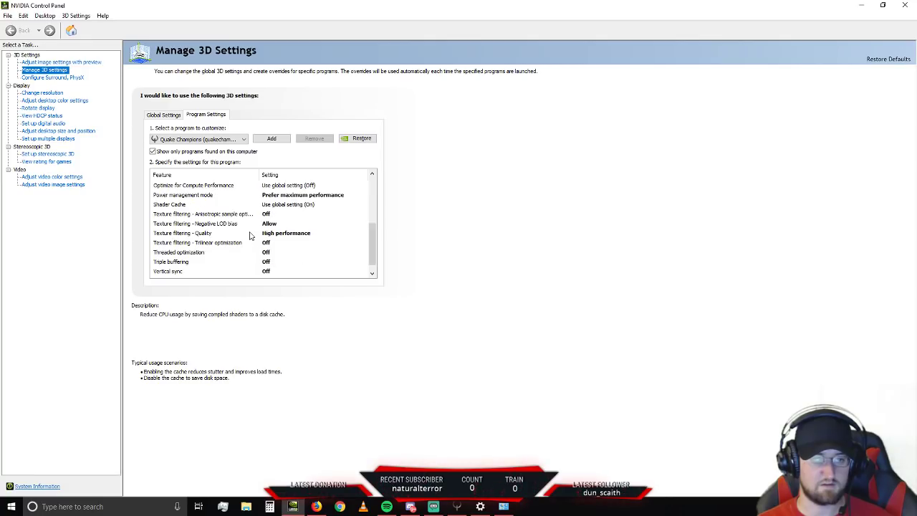
pyautogui.moveTo(202, 255)
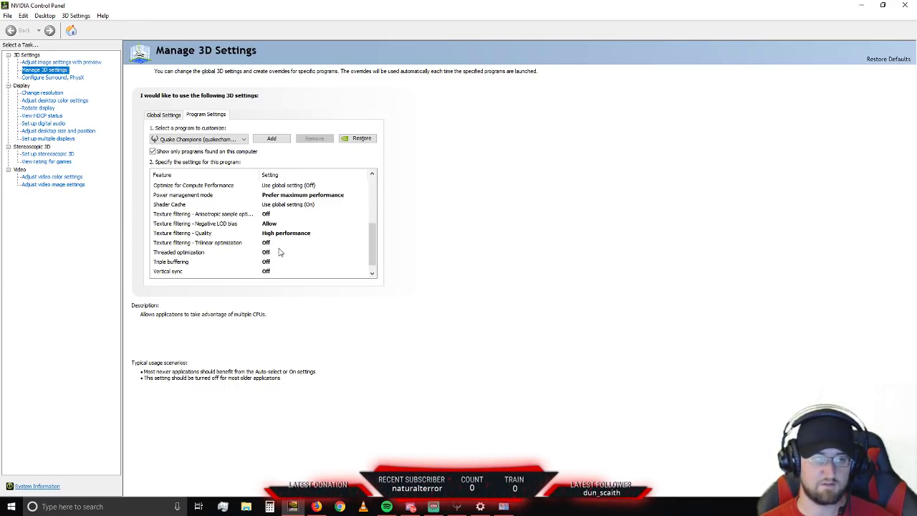
pyautogui.scroll(1, 279, 252)
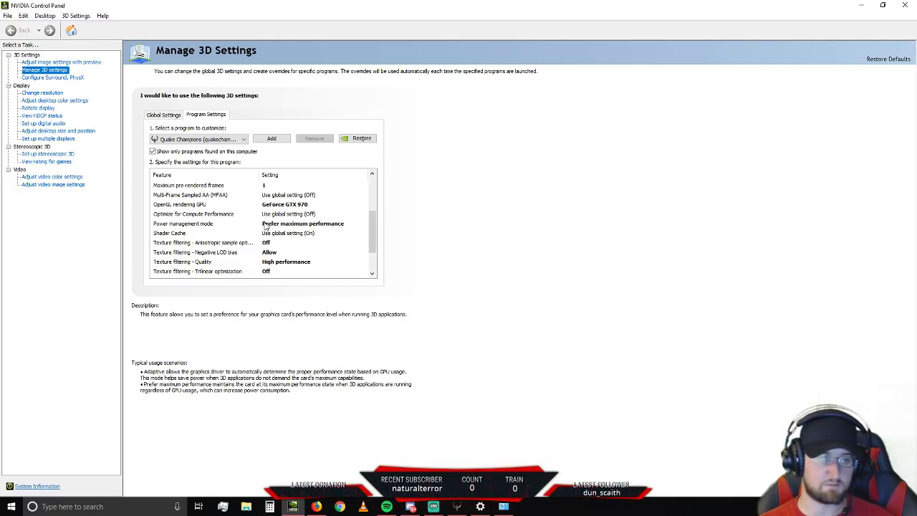
pyautogui.scroll(1, 267, 227)
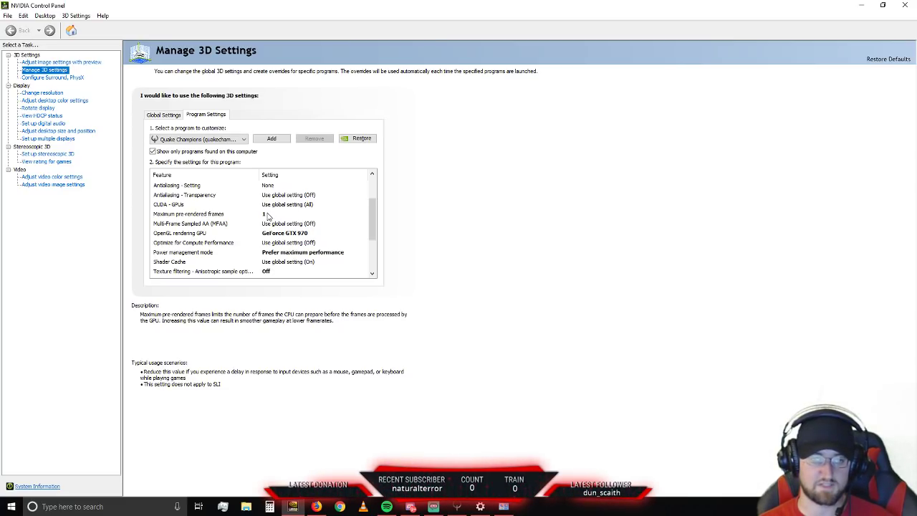
pyautogui.scroll(2, 294, 212)
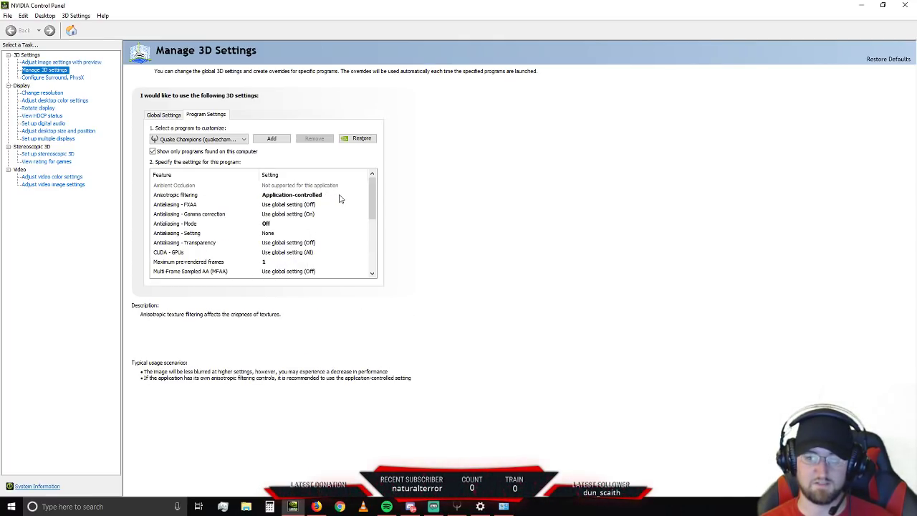
pyautogui.scroll(-1, 340, 198)
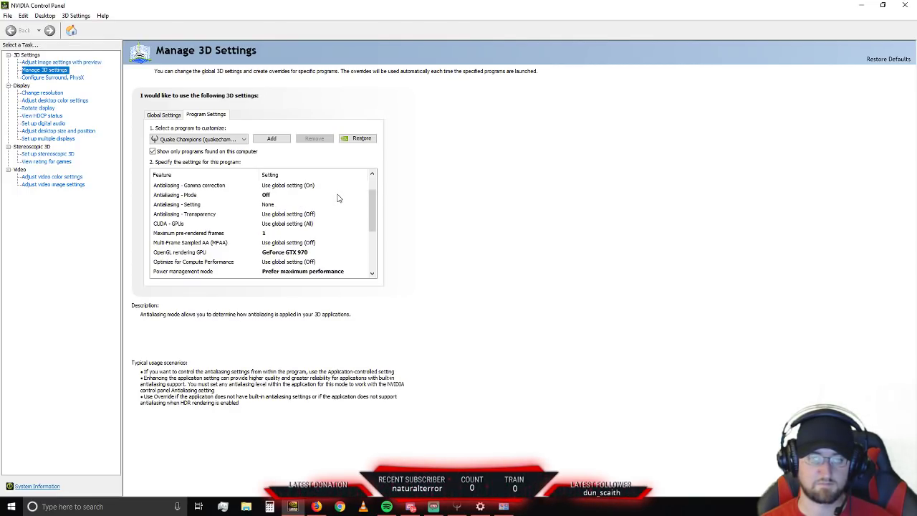
pyautogui.scroll(-1, 340, 198)
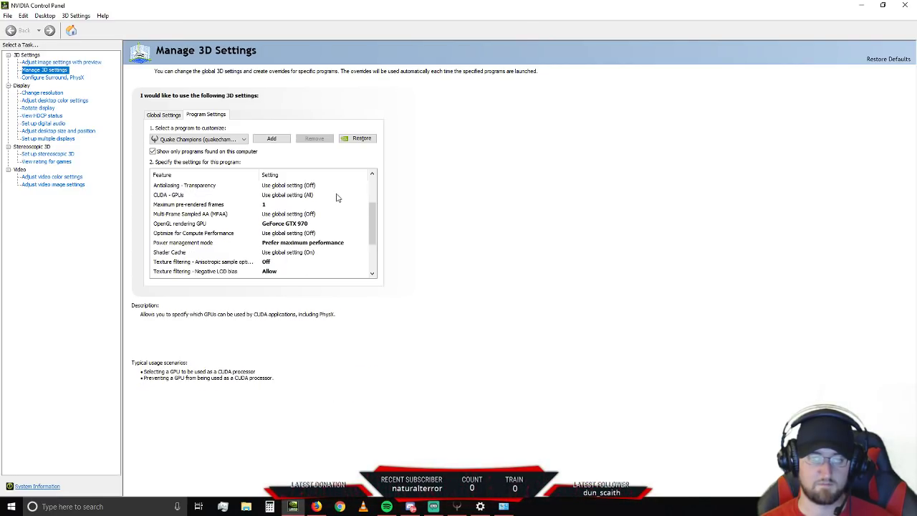
pyautogui.scroll(-1, 338, 198)
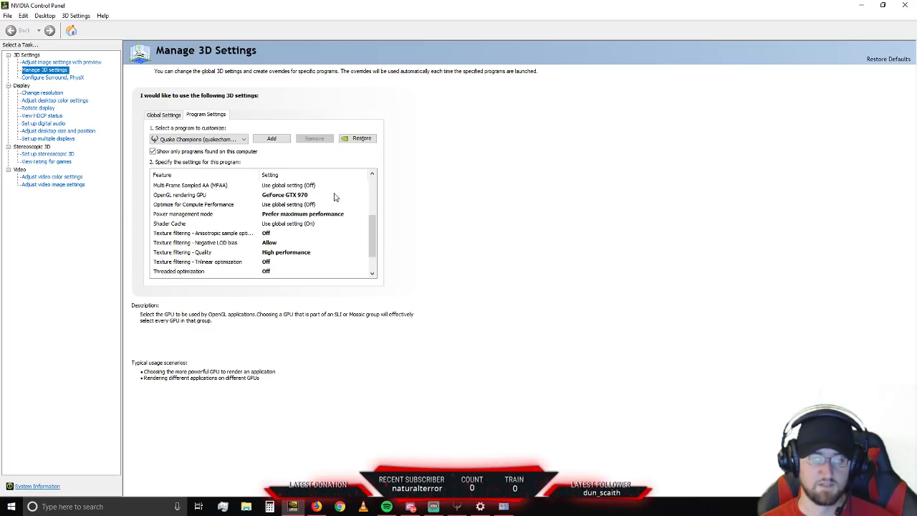
pyautogui.scroll(-1, 335, 197)
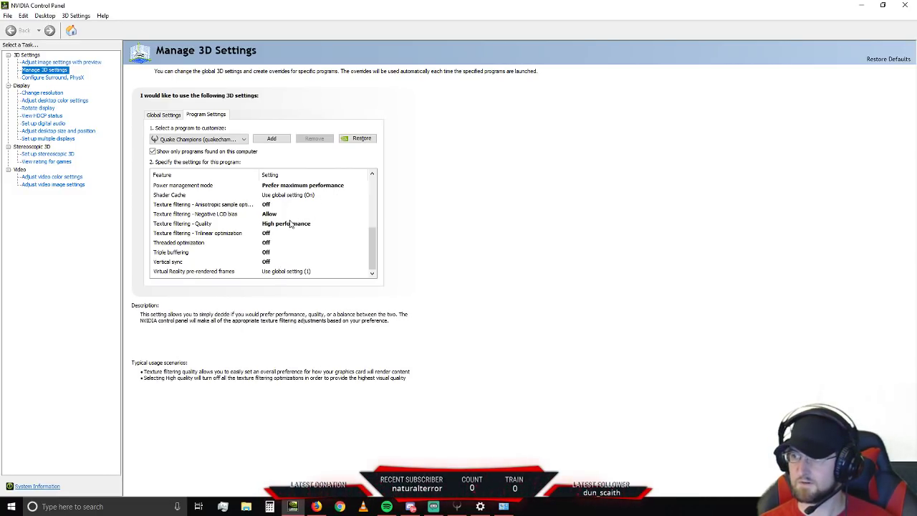
pyautogui.scroll(4, 313, 232)
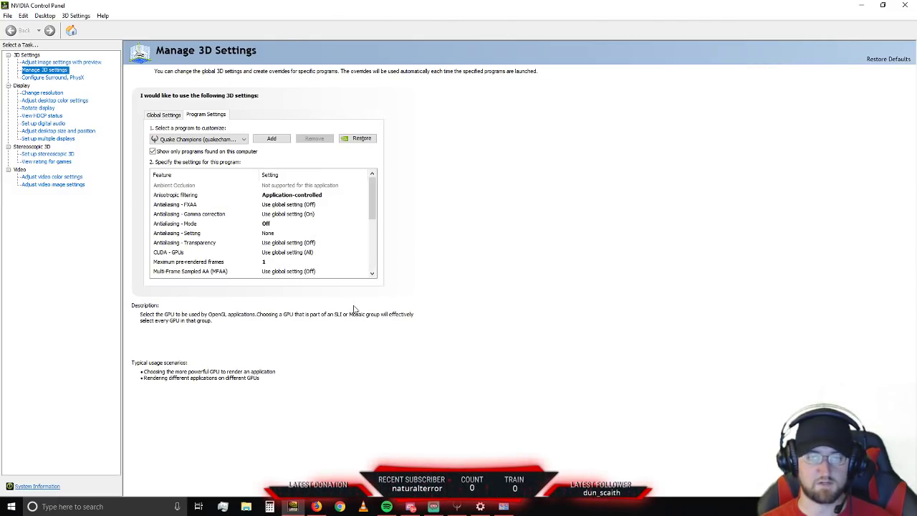
# Close NVIDIA Control Panel.
pyautogui.click(906, 5)
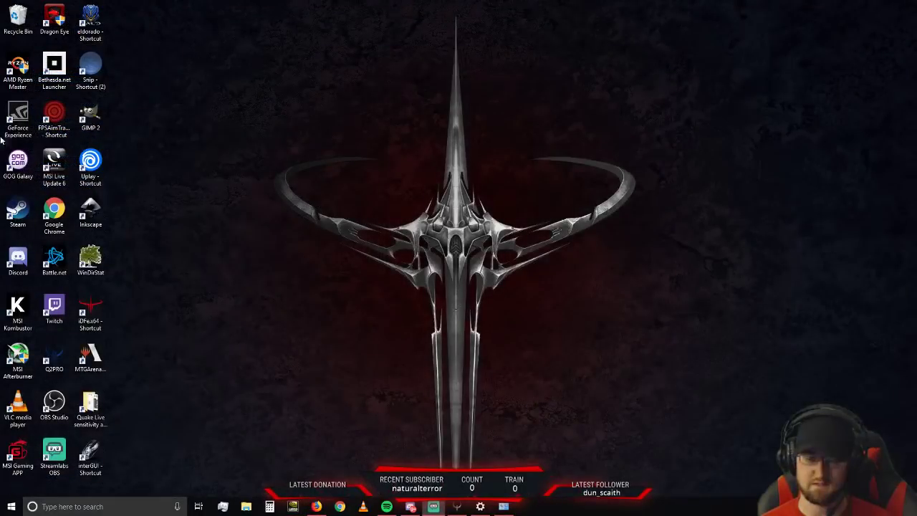
pyautogui.moveTo(394, 349); pyautogui.dragTo(795, 30)
pyautogui.moveTo(726, 72); pyautogui.dragTo(438, 265)
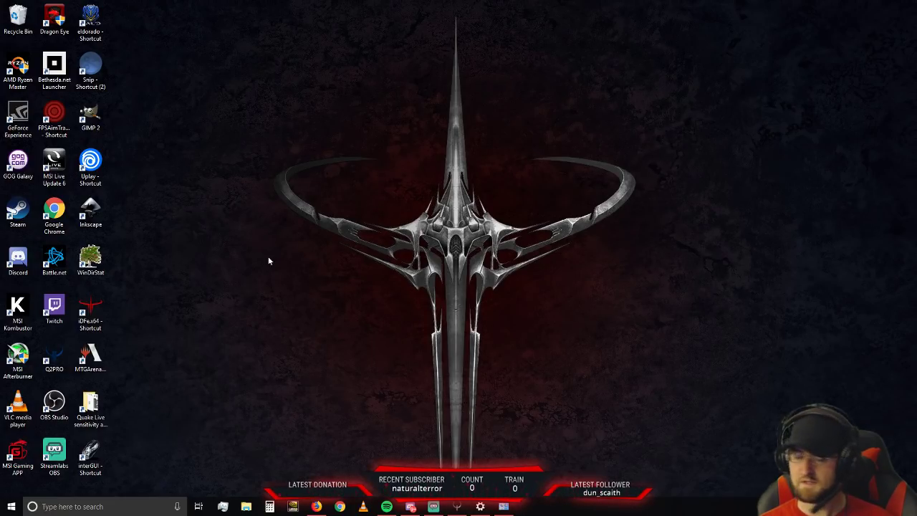
# Search Google for 'high precision event timing' in a new Firefox tab.
pyautogui.click(315, 506)
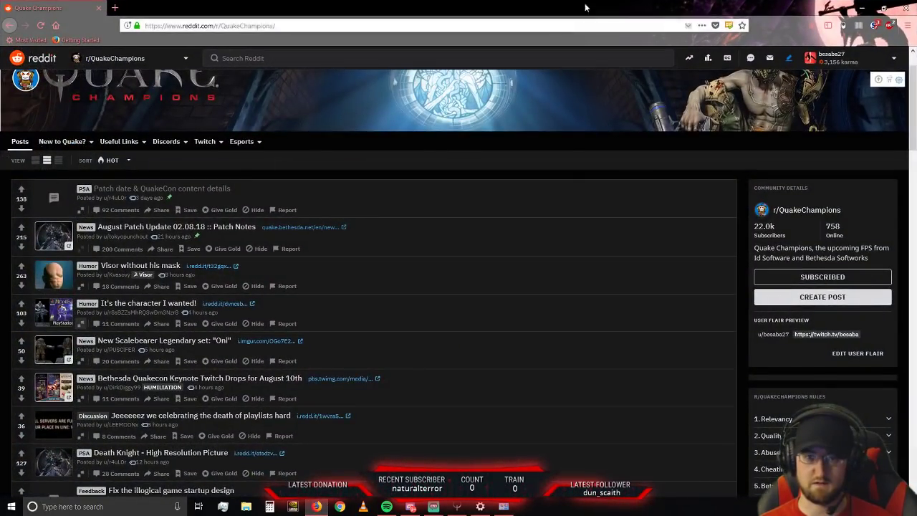
pyautogui.click(114, 7)
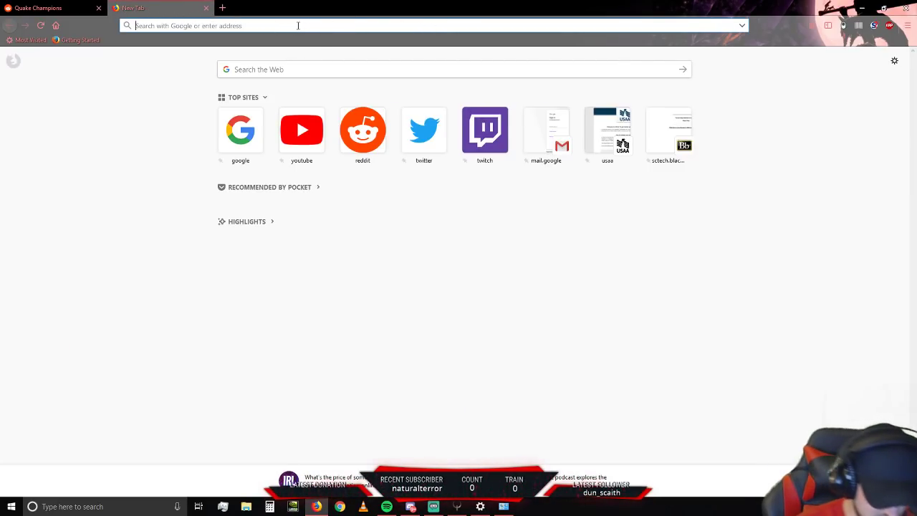
pyautogui.write('high pr')
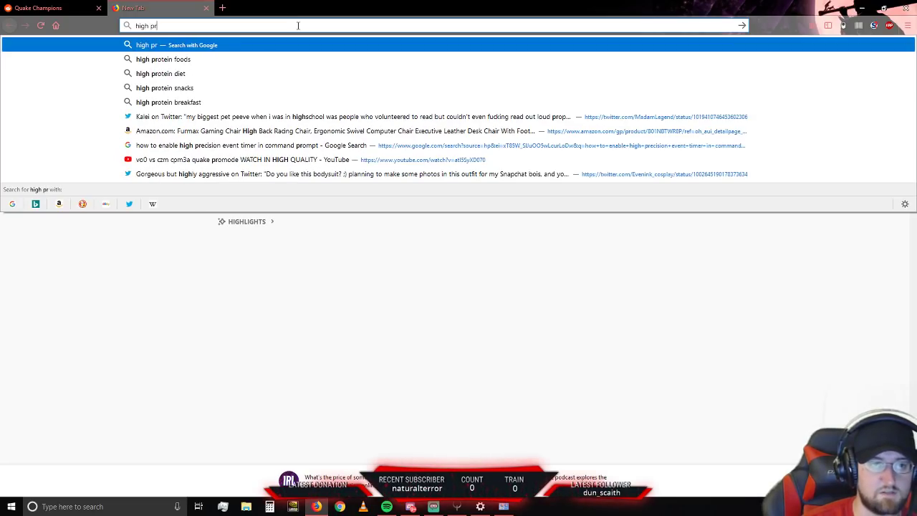
pyautogui.write('ecision event timing')
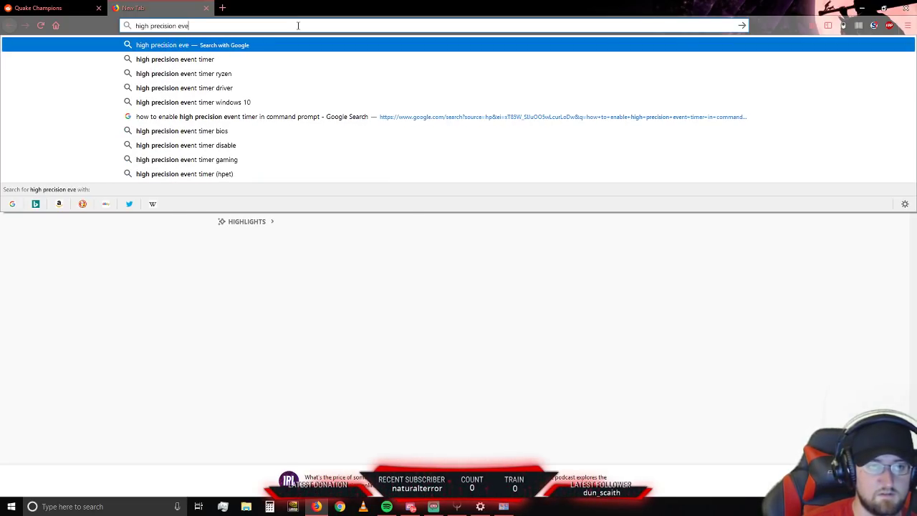
pyautogui.press('Return')
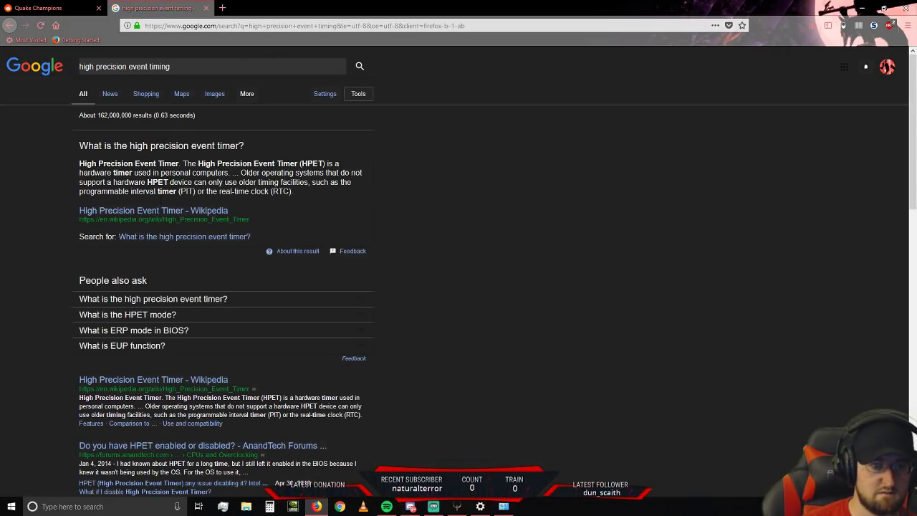
# Open the 'High Precision Event Timer - Wikipedia' article from the search results.
pyautogui.click(163, 213)
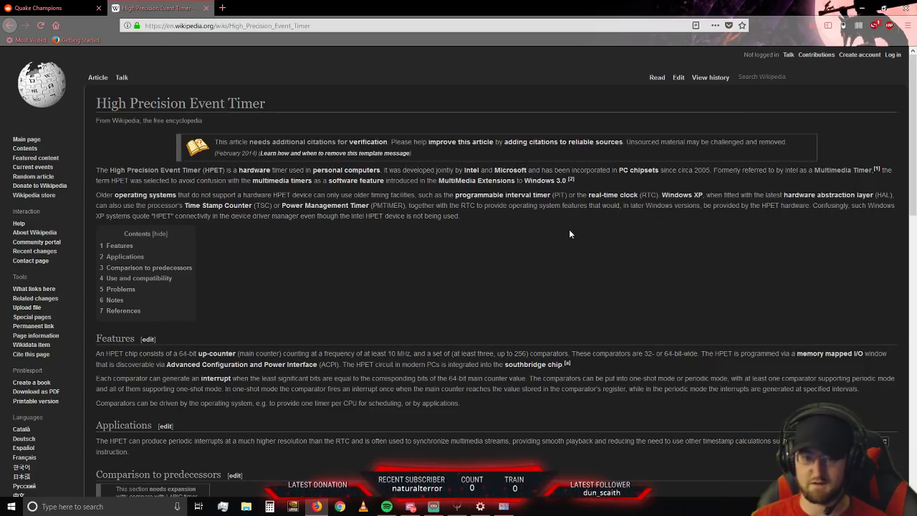
# Start Command Prompt from a 'com' search and run /useplatformclock, which is rejected as not recognized.
pyautogui.click(865, 7)
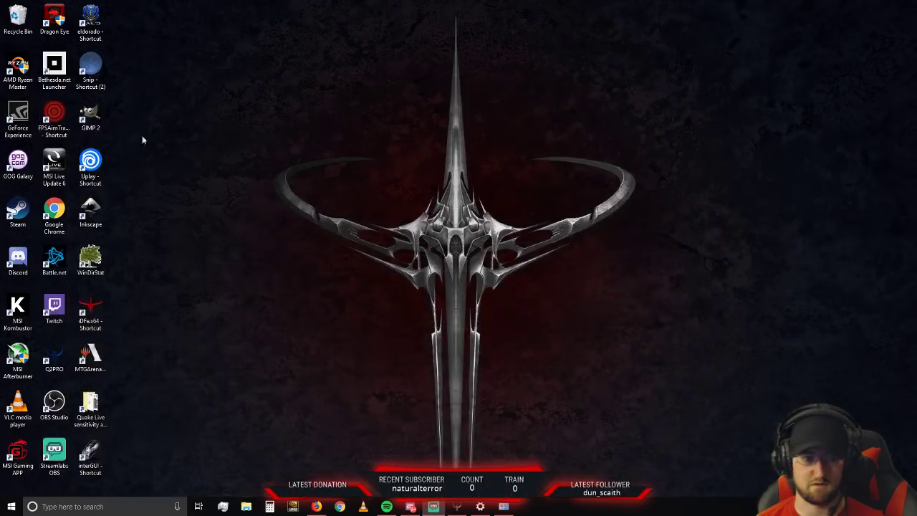
pyautogui.click(115, 506)
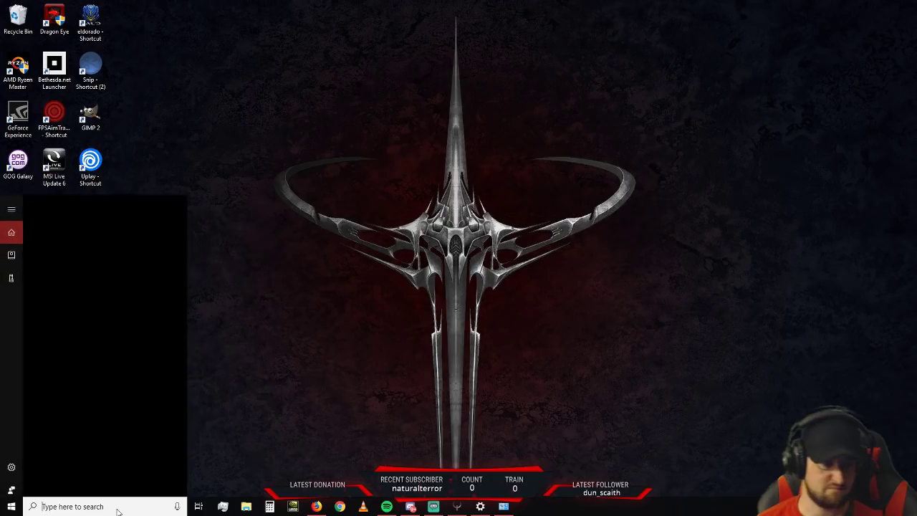
pyautogui.write('com')
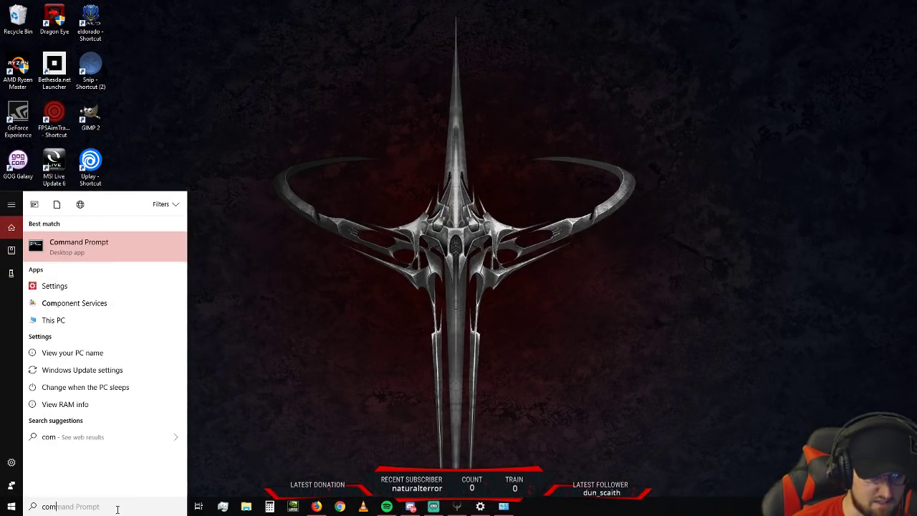
pyautogui.click(141, 248)
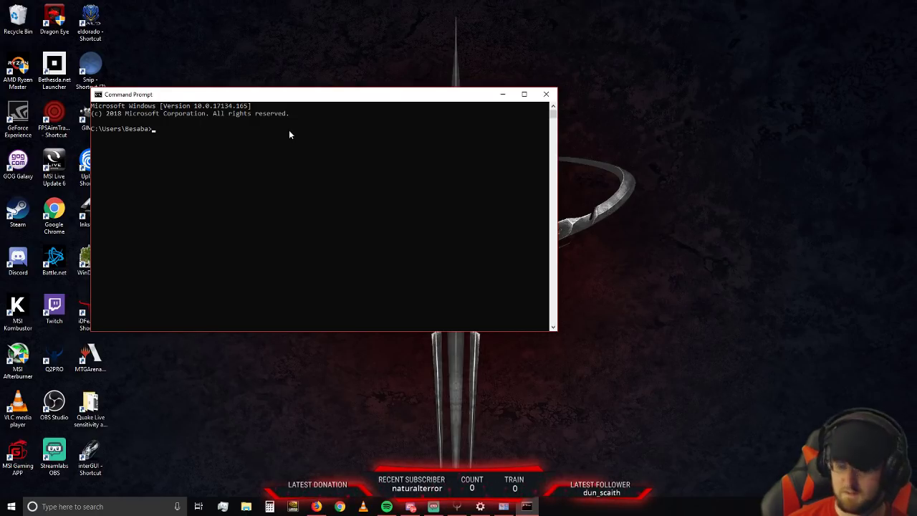
pyautogui.write('/')
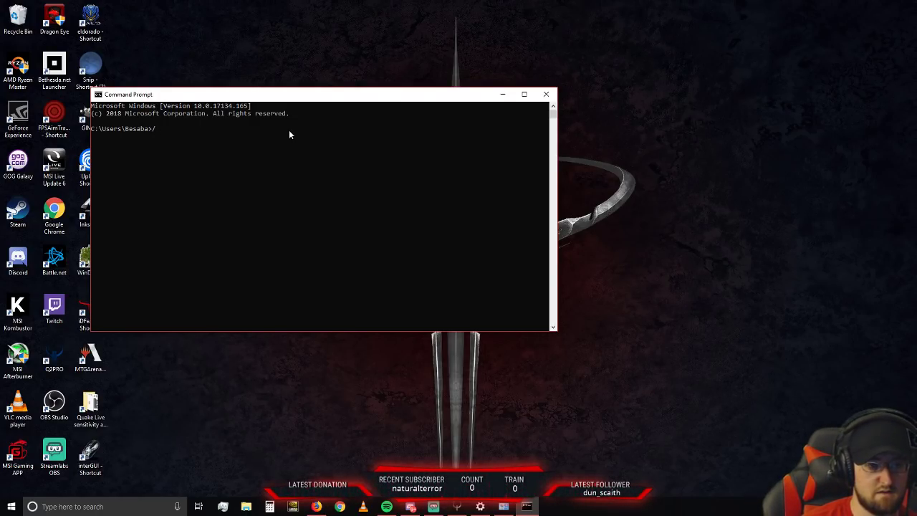
pyautogui.write('useplatf')
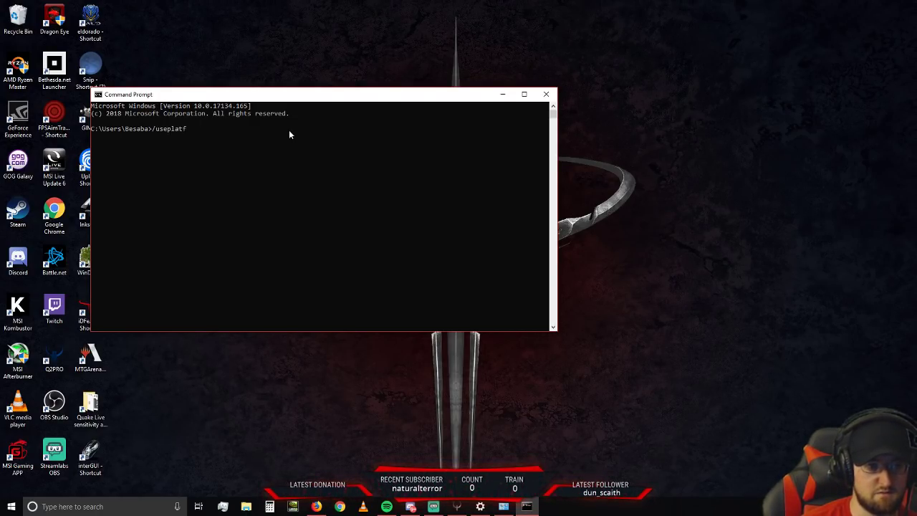
pyautogui.write('ormclock')
pyautogui.press('Return')
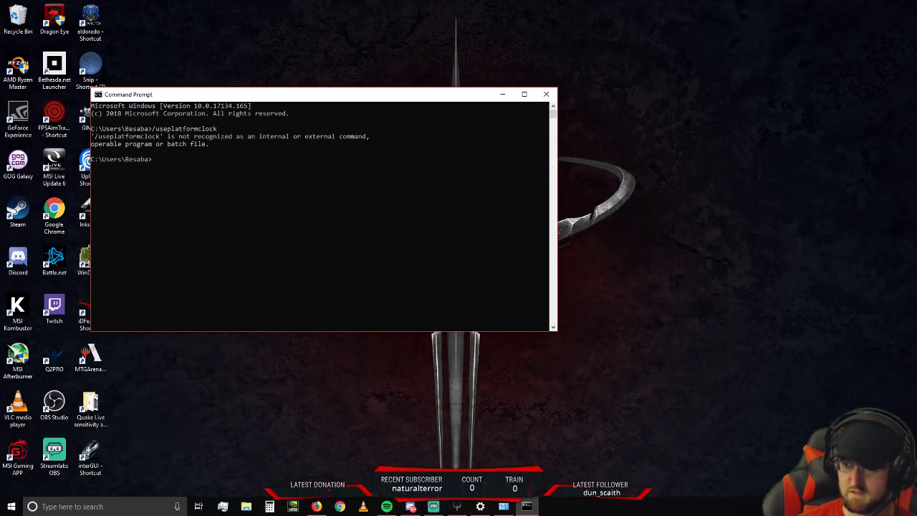
# Close Command Prompt, return to Firefox and open the MikeMartin.co Quake Champions guide.
pyautogui.click(549, 95)
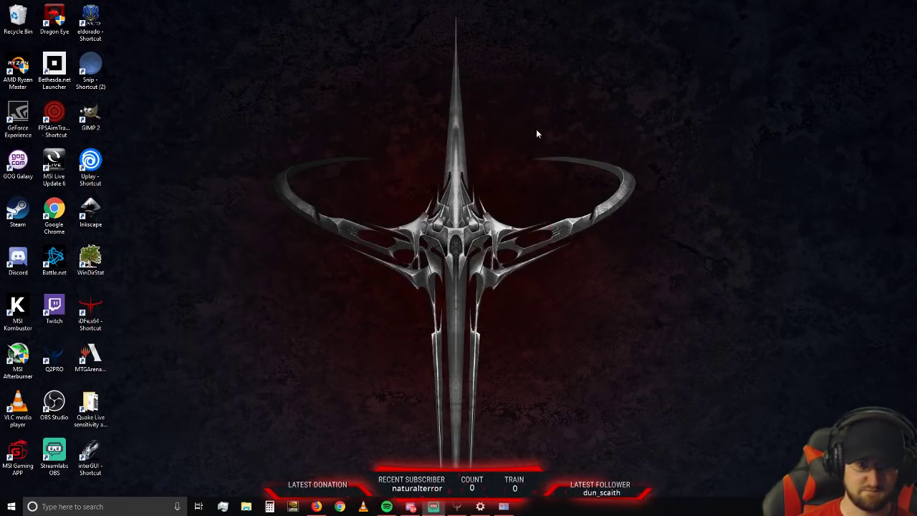
pyautogui.moveTo(459, 289); pyautogui.dragTo(552, 225)
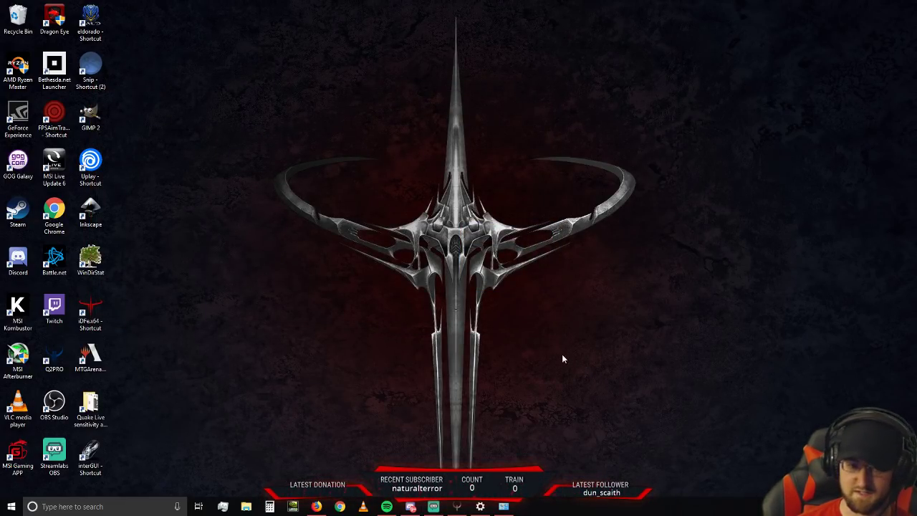
pyautogui.click(316, 506)
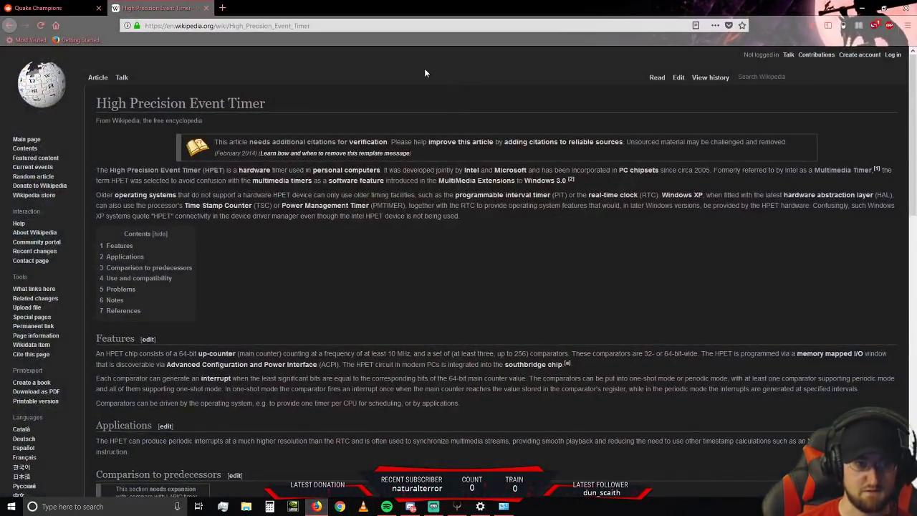
pyautogui.click(327, 29)
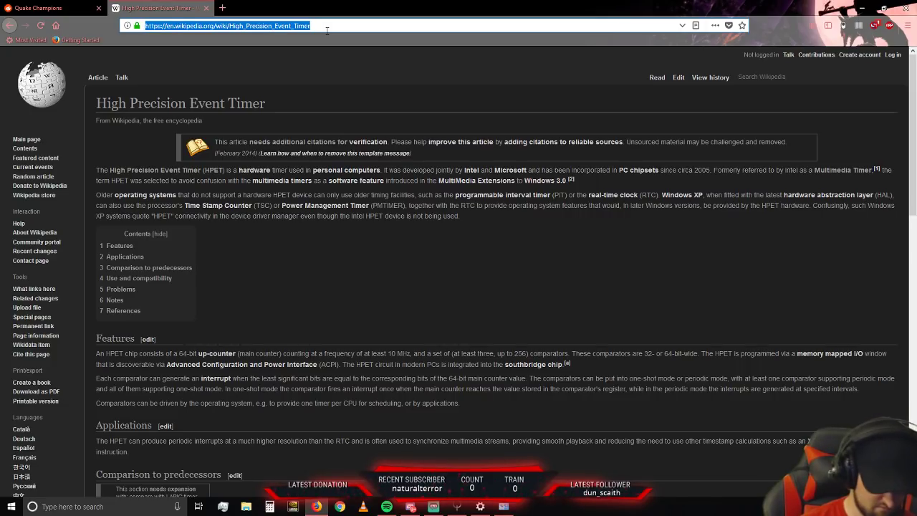
pyautogui.write('mikemartin.co/')
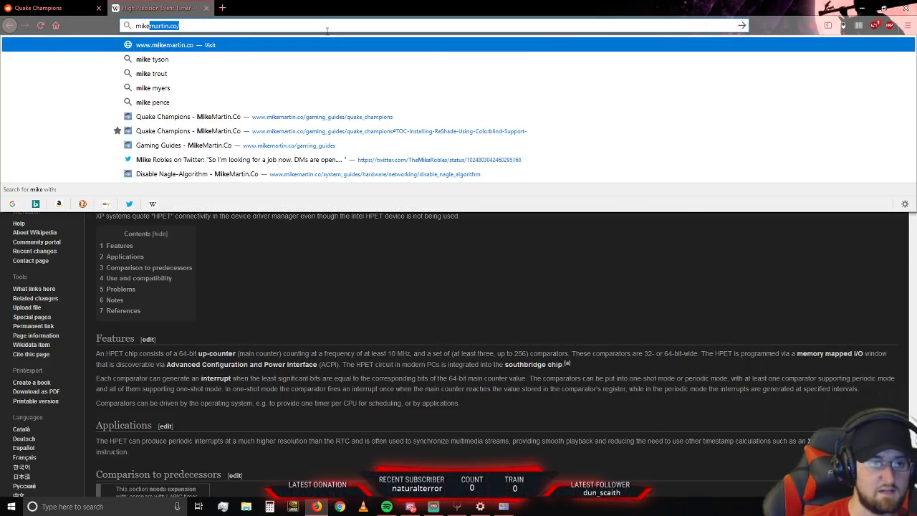
pyautogui.click(344, 118)
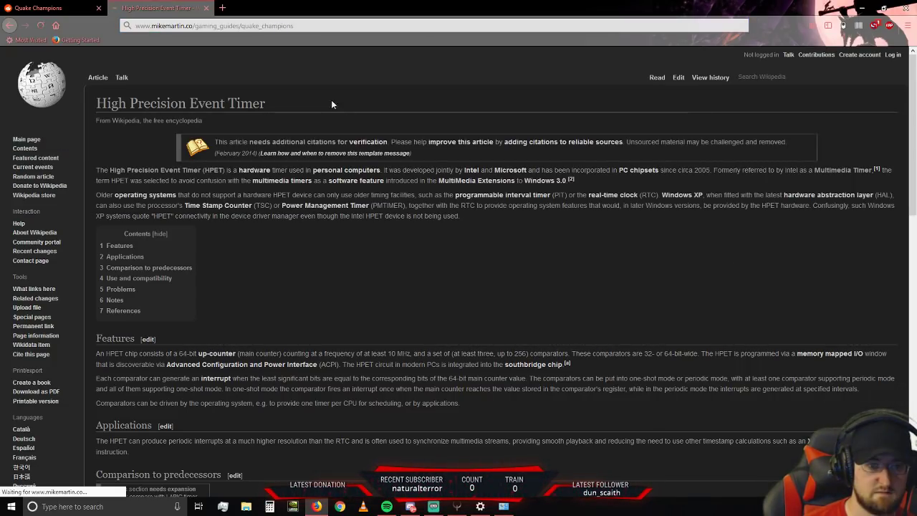
# Copy the guide's URL and jump to the Nagle's algorithm & Congestion Control Provider section.
pyautogui.click(381, 26)
pyautogui.rightClick(381, 27)
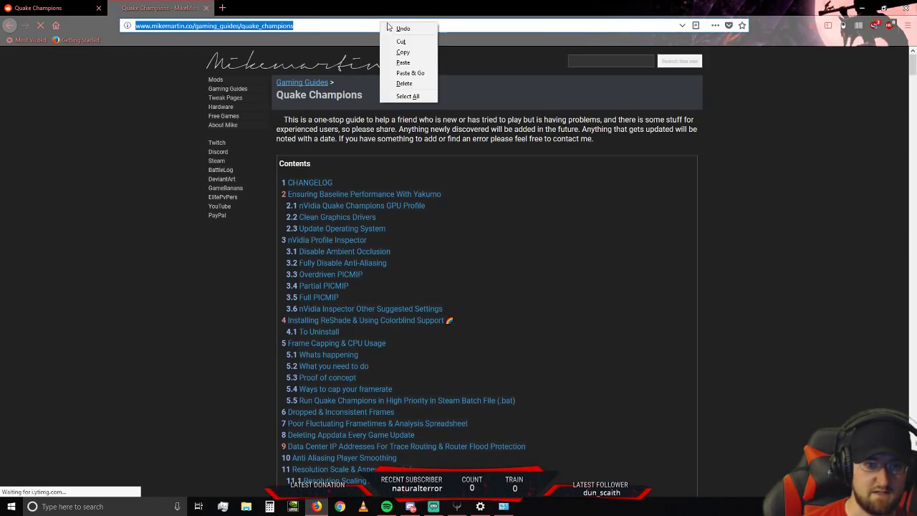
pyautogui.click(398, 53)
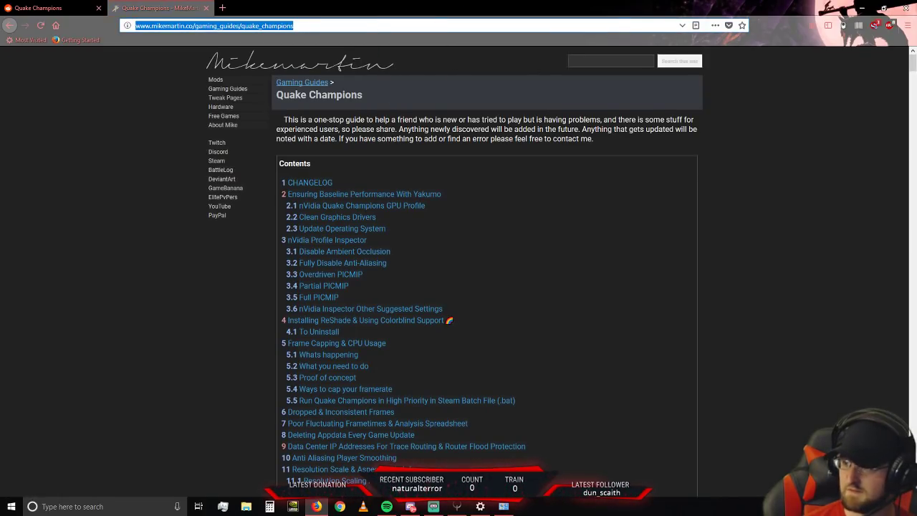
pyautogui.hotkey('alt', 'Tab')
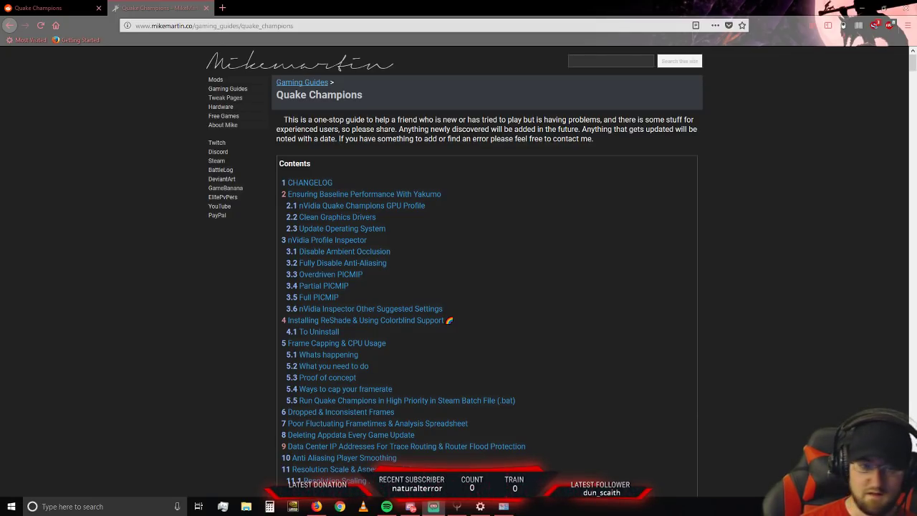
pyautogui.scroll(-5, 476, 250)
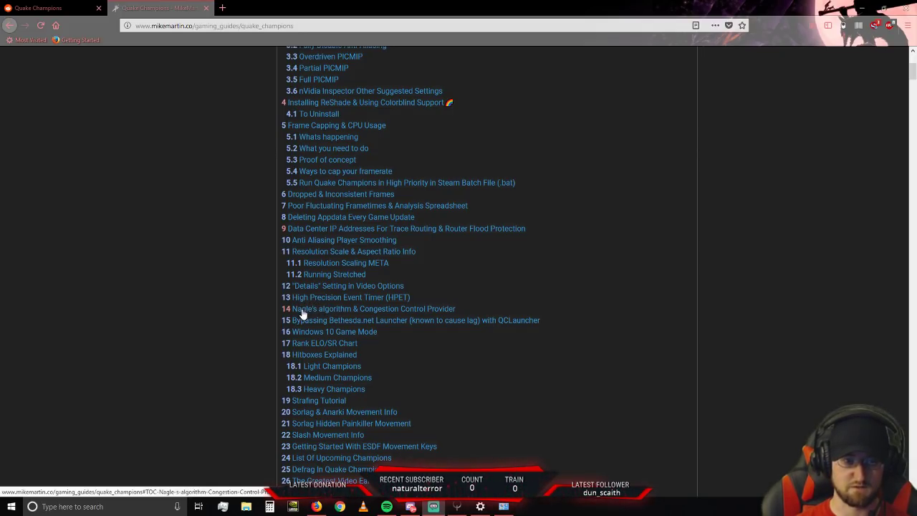
pyautogui.click(303, 313)
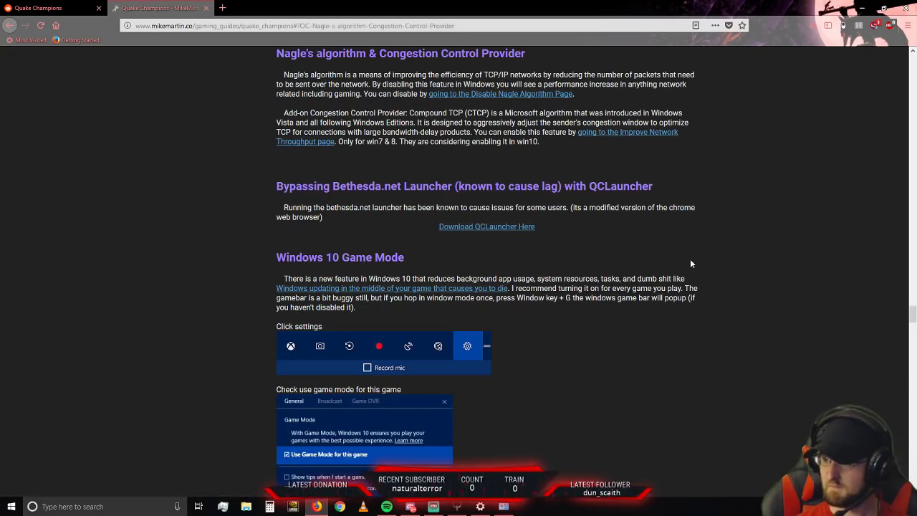
# Follow the Nagle section's link to the Disable Nagle-Algorithm page with its TcpAckFrequency/TCPNoDelay registry steps.
pyautogui.scroll(3, 649, 262)
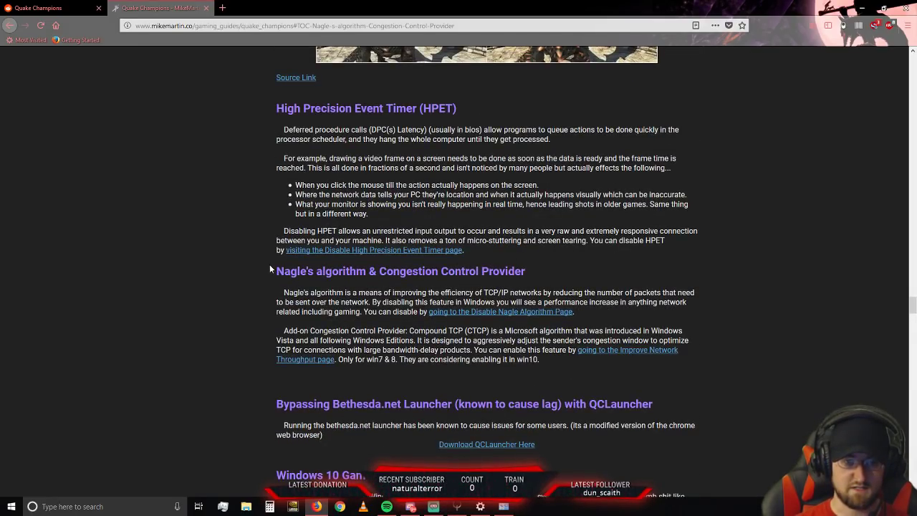
pyautogui.moveTo(271, 271); pyautogui.dragTo(645, 317)
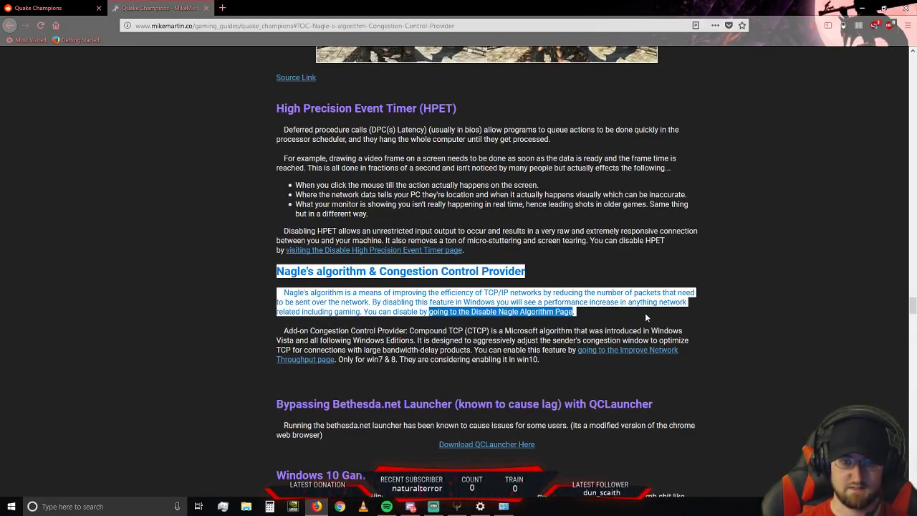
pyautogui.click(645, 317)
pyautogui.click(496, 313)
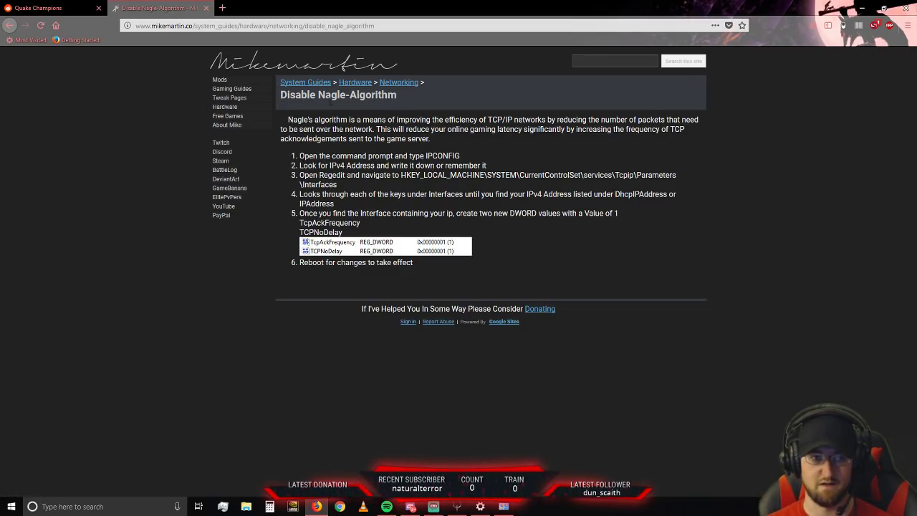
pyautogui.moveTo(281, 92); pyautogui.dragTo(427, 111)
pyautogui.click(451, 104)
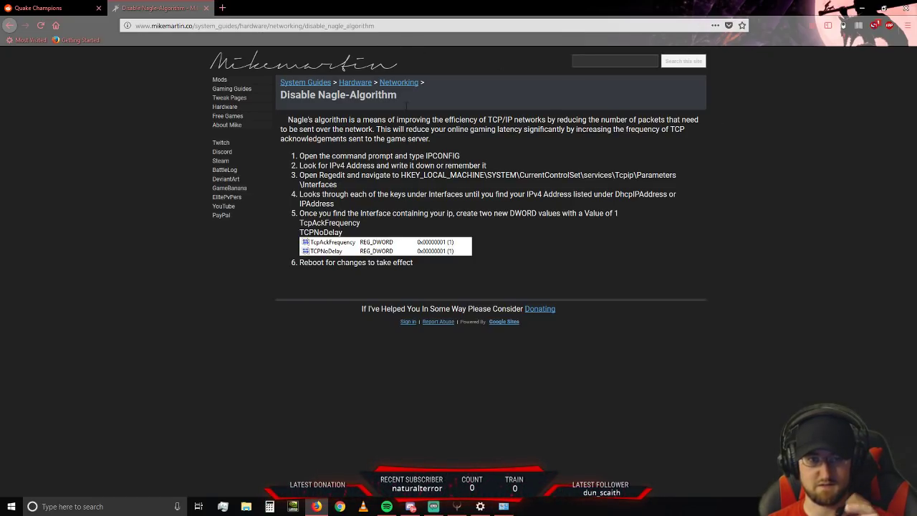
# Return to the guide and scroll past PICMIP and ReShade to 'Frame Capping & CPU Usage' and 'Ways to cap your framerate'.
pyautogui.click(9, 27)
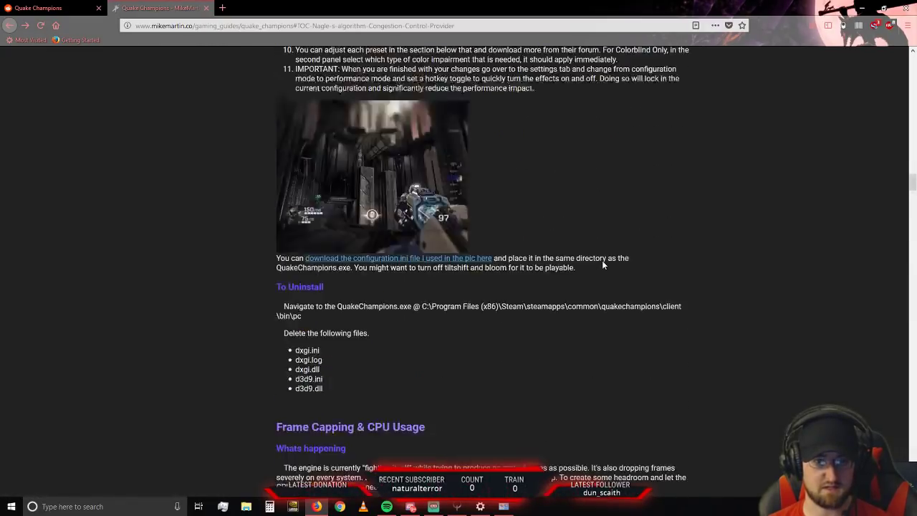
pyautogui.scroll(20, 602, 263)
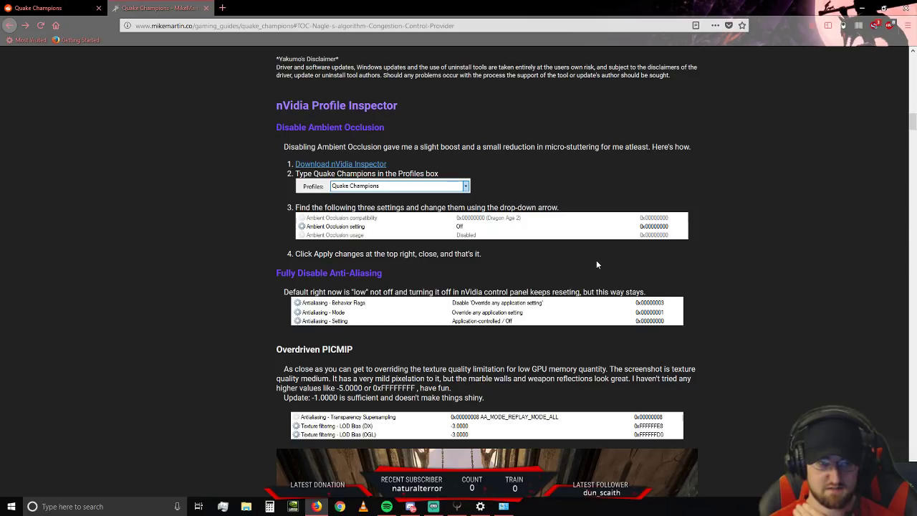
pyautogui.scroll(-3, 594, 267)
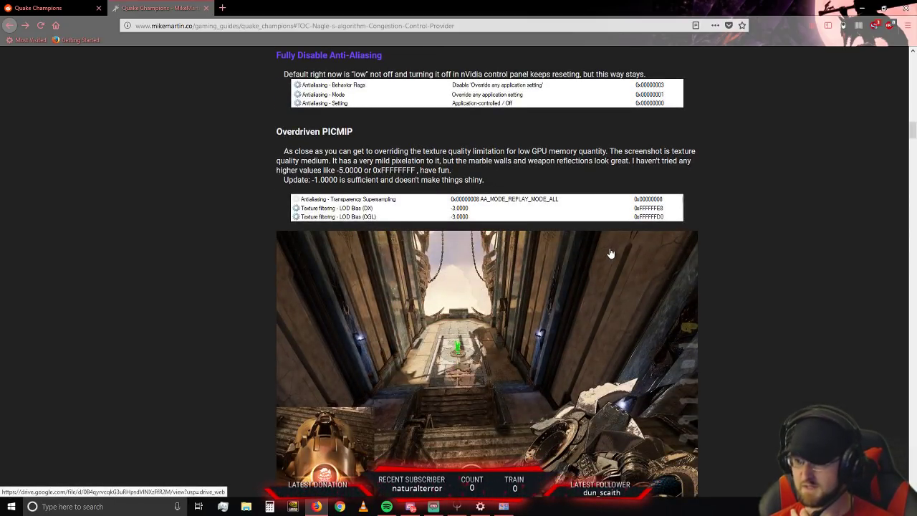
pyautogui.scroll(-2, 609, 253)
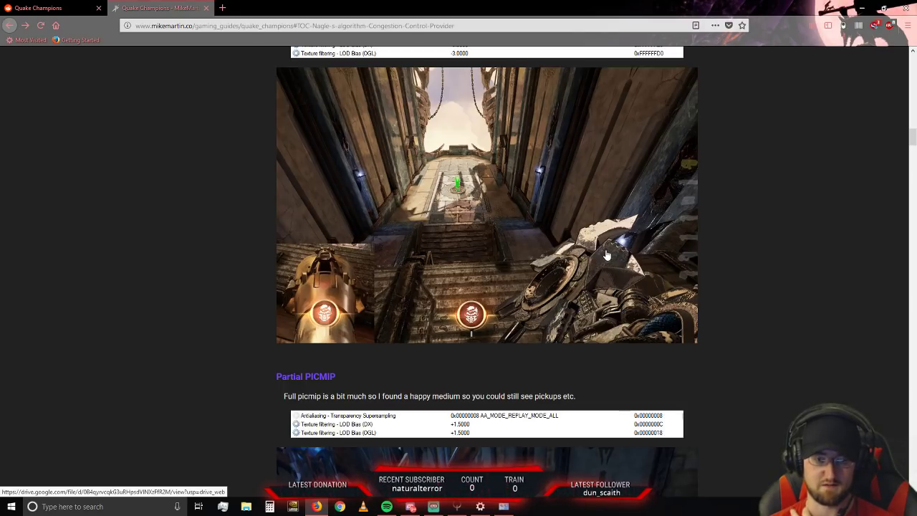
pyautogui.scroll(3, 607, 255)
pyautogui.scroll(-3, 606, 255)
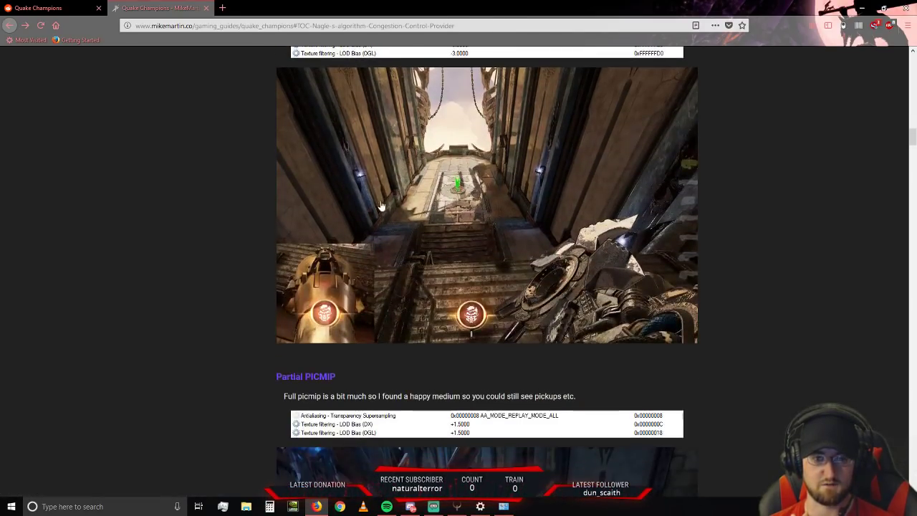
pyautogui.scroll(-5, 526, 223)
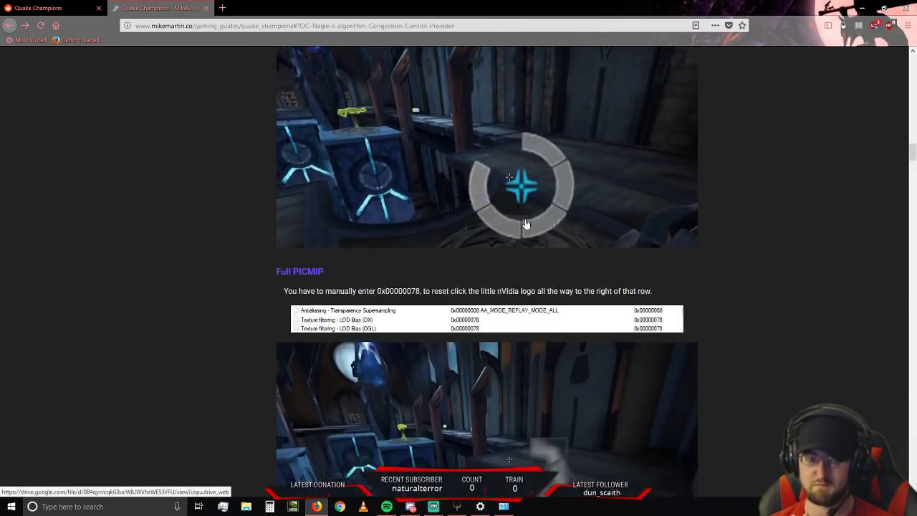
pyautogui.scroll(-2, 526, 224)
pyautogui.scroll(-7, 526, 225)
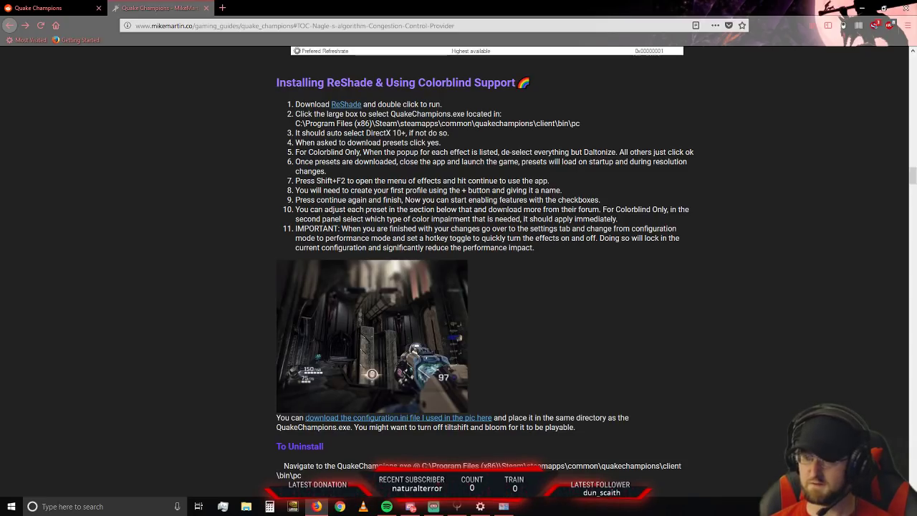
pyautogui.scroll(-6, 539, 203)
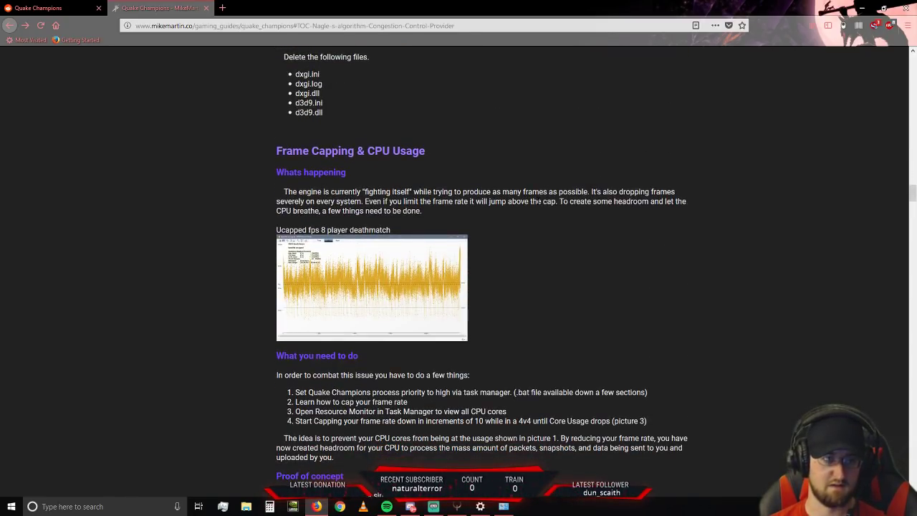
pyautogui.scroll(-2, 538, 203)
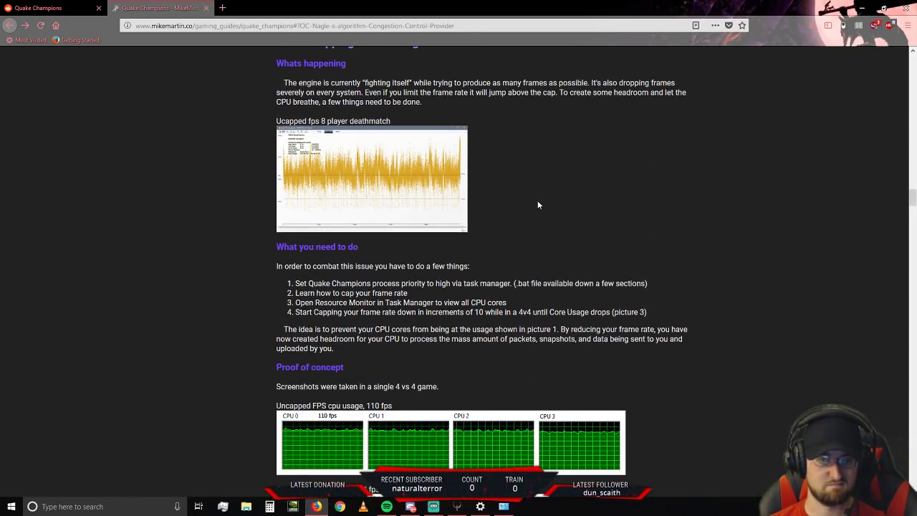
pyautogui.scroll(-4, 537, 204)
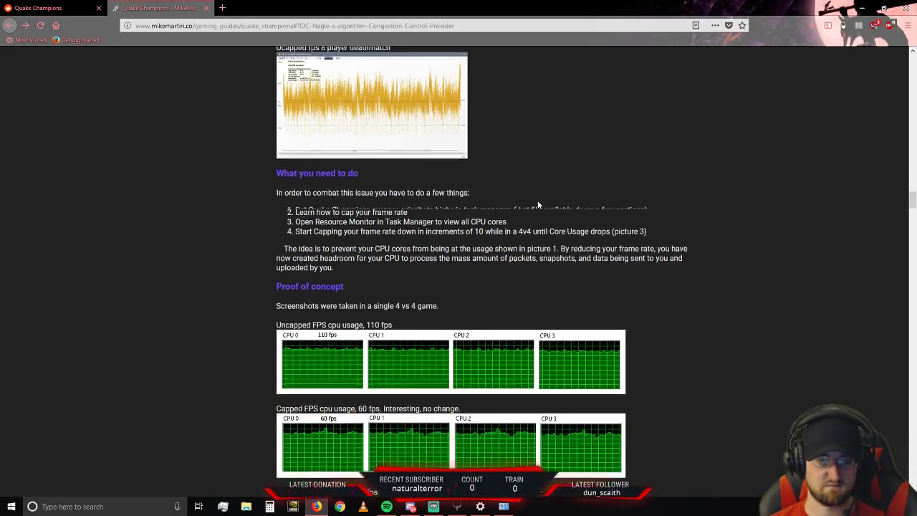
pyautogui.scroll(-2, 541, 207)
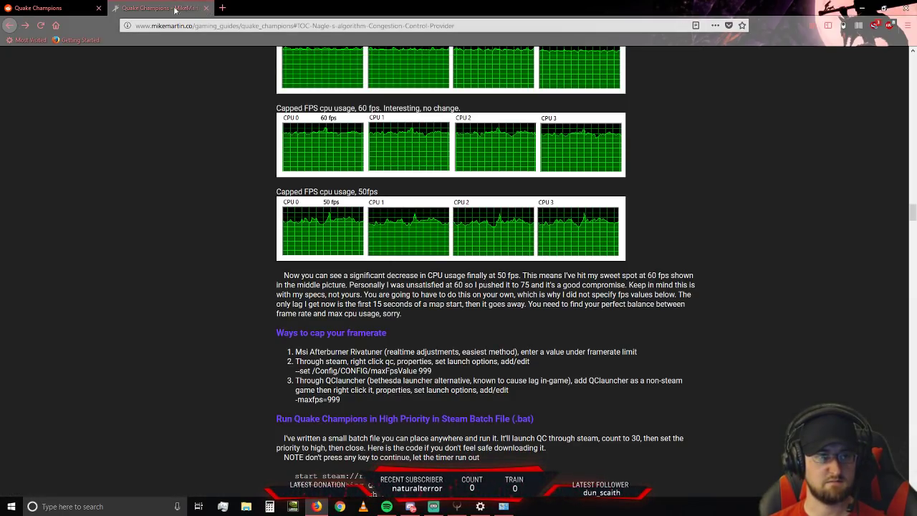
pyautogui.click(39, 8)
# Launch RivaTuner Statistics Server from the desktop, review its Framerate limit, then close it.
pyautogui.click(862, 8)
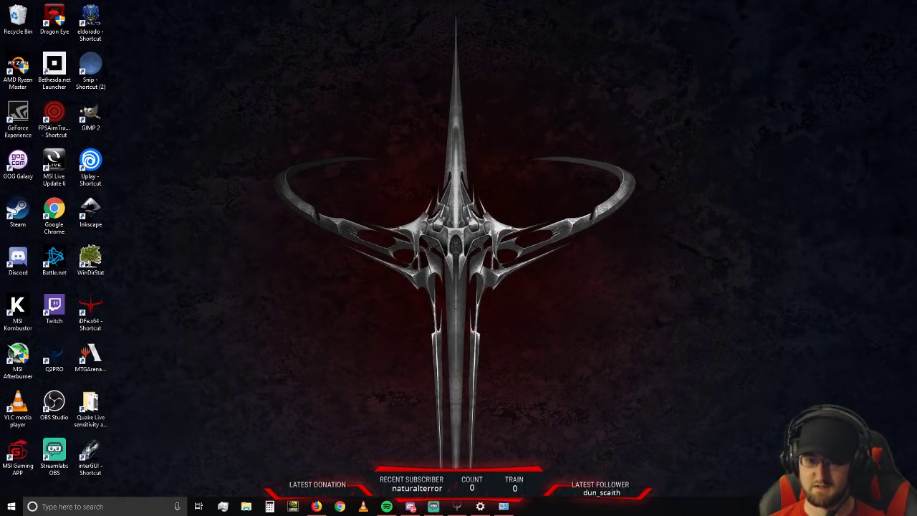
pyautogui.click(845, 507)
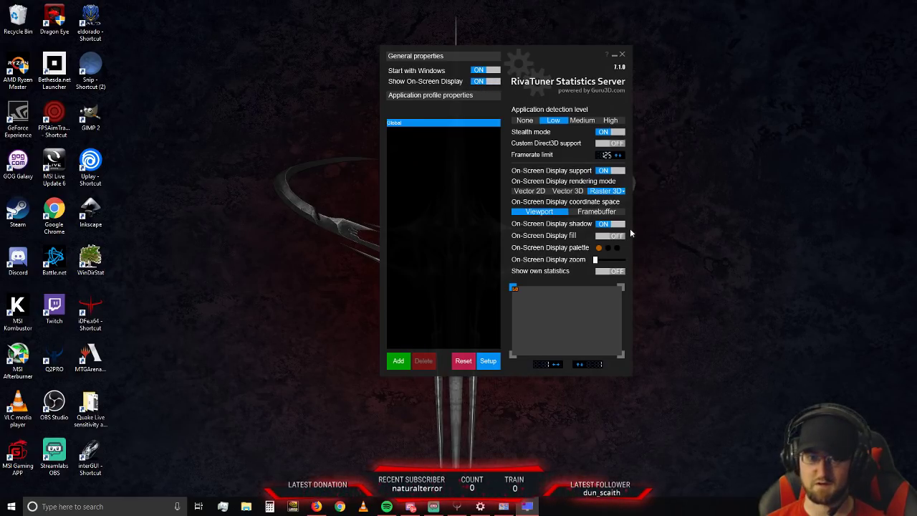
pyautogui.click(623, 55)
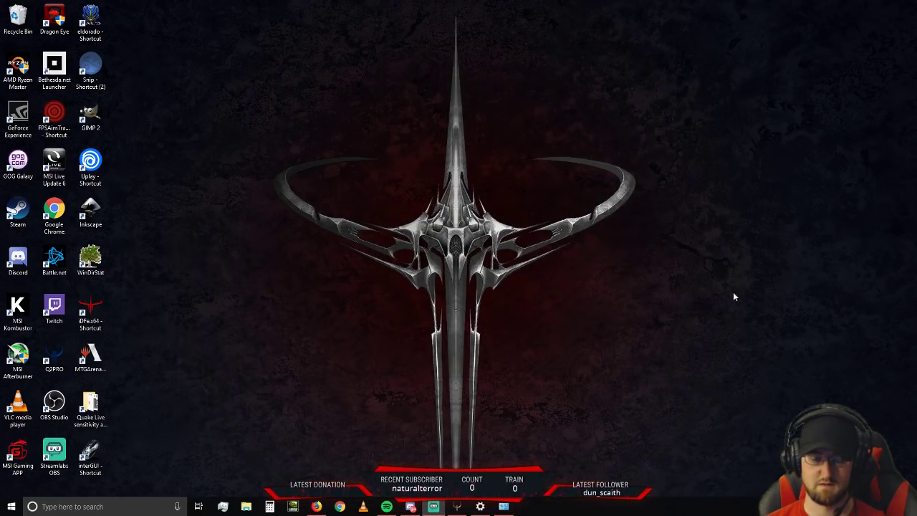
# Relaunch RivaTuner Statistics Server from its Start menu folder and minimize it to the system tray.
pyautogui.click(12, 506)
pyautogui.scroll(-10, 126, 402)
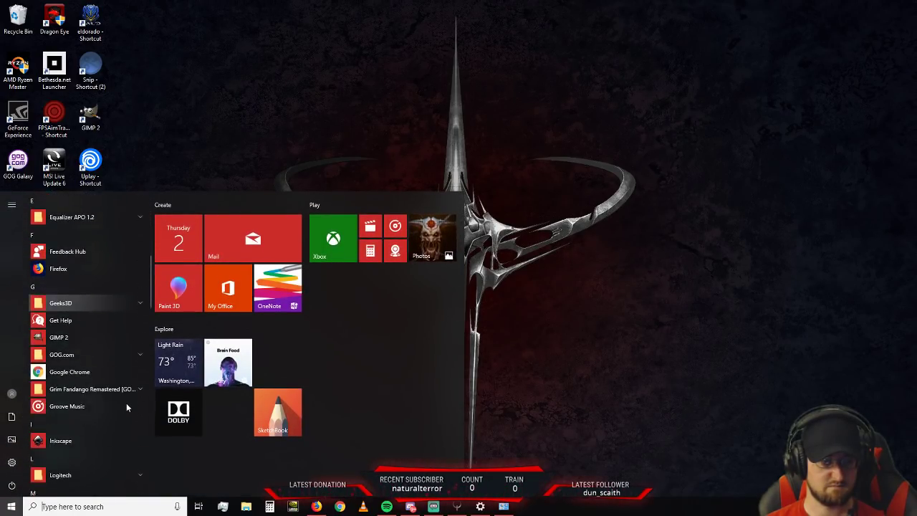
pyautogui.scroll(-5, 124, 404)
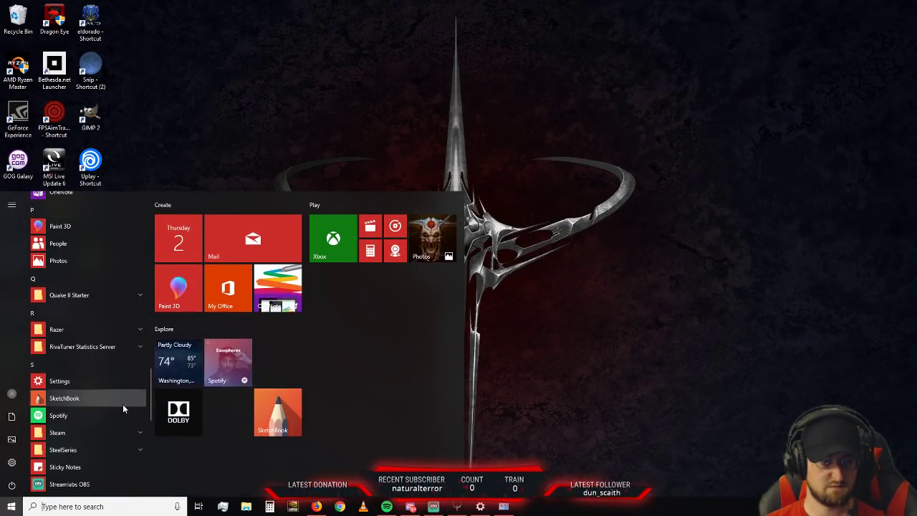
pyautogui.click(104, 300)
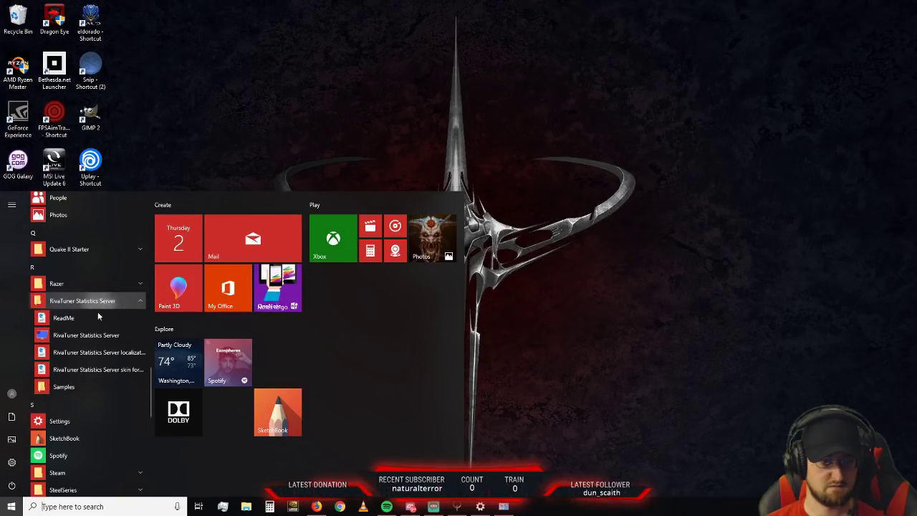
pyautogui.click(92, 335)
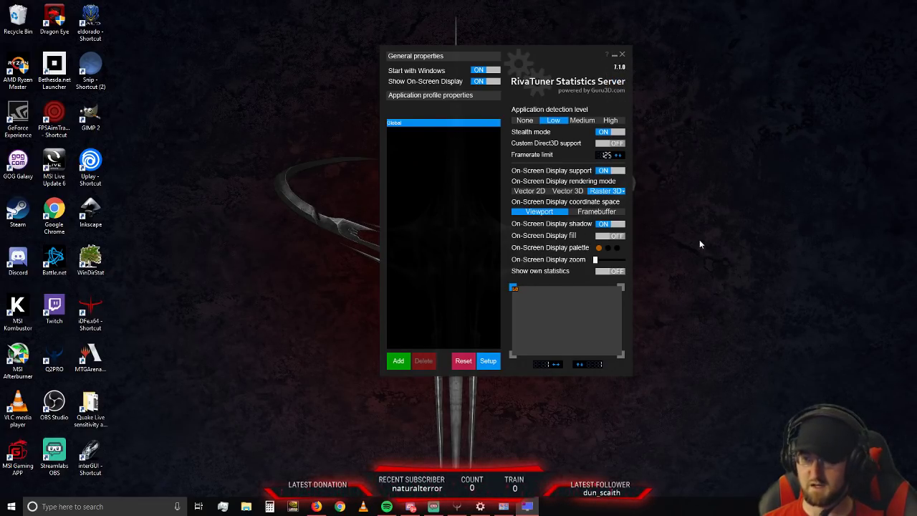
pyautogui.click(614, 56)
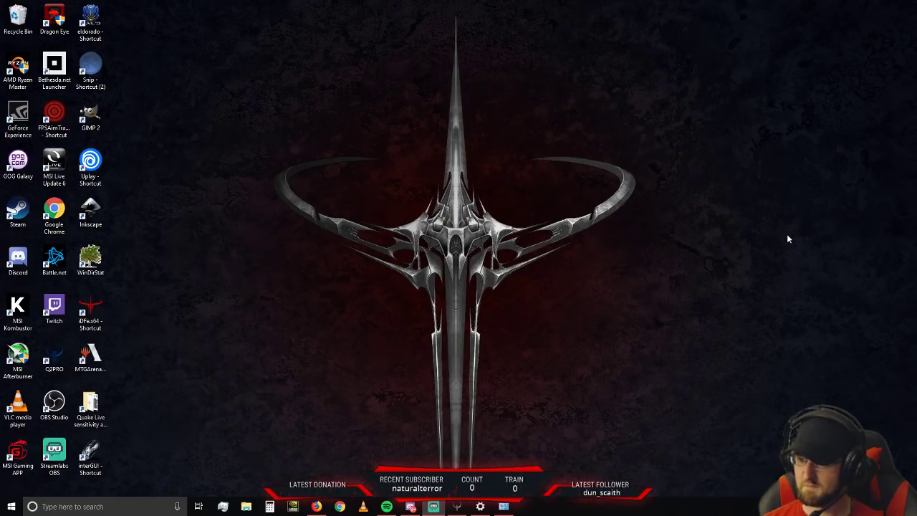
# Close the leftover Power & sleep settings window.
pyautogui.click(480, 506)
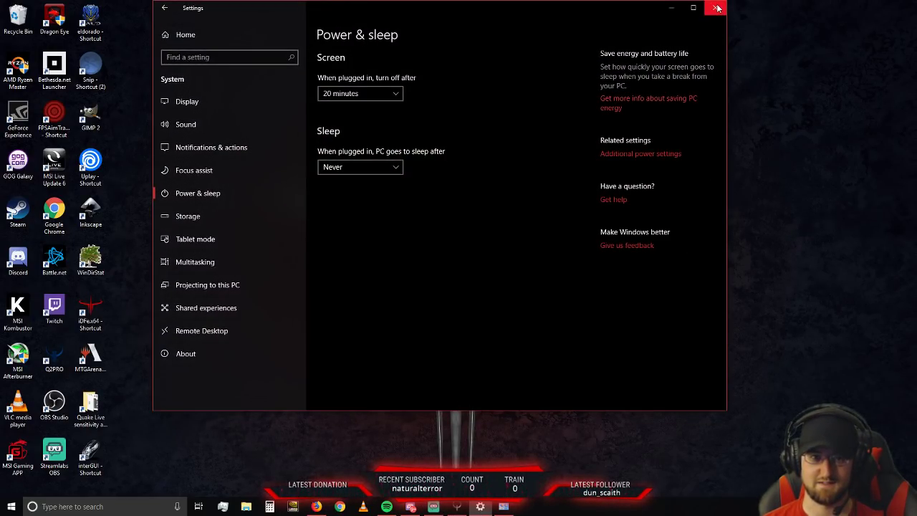
pyautogui.click(718, 8)
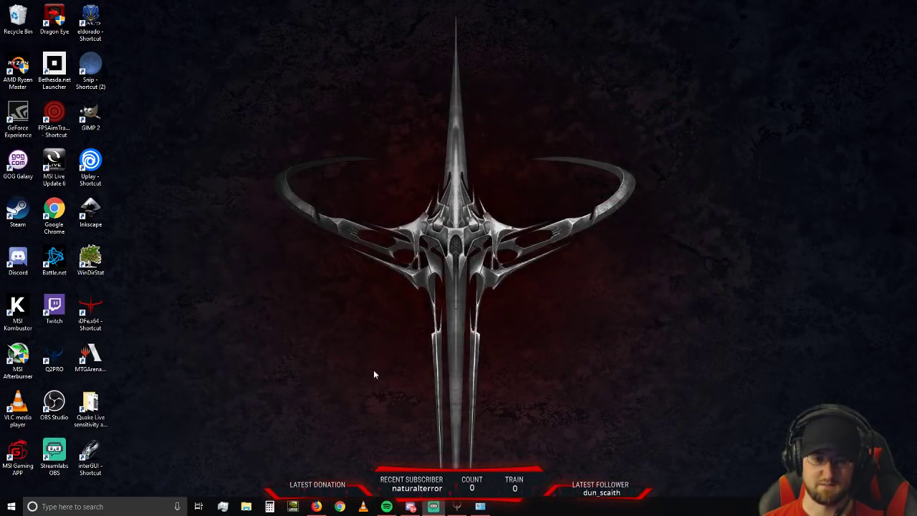
pyautogui.moveTo(774, 51); pyautogui.dragTo(282, 286)
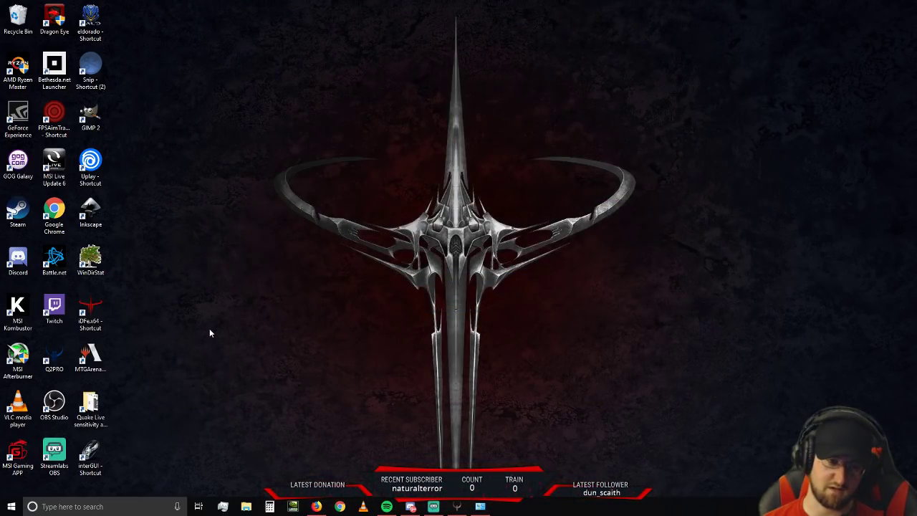
pyautogui.moveTo(156, 354); pyautogui.dragTo(628, 101)
pyautogui.moveTo(891, 5); pyautogui.dragTo(251, 343)
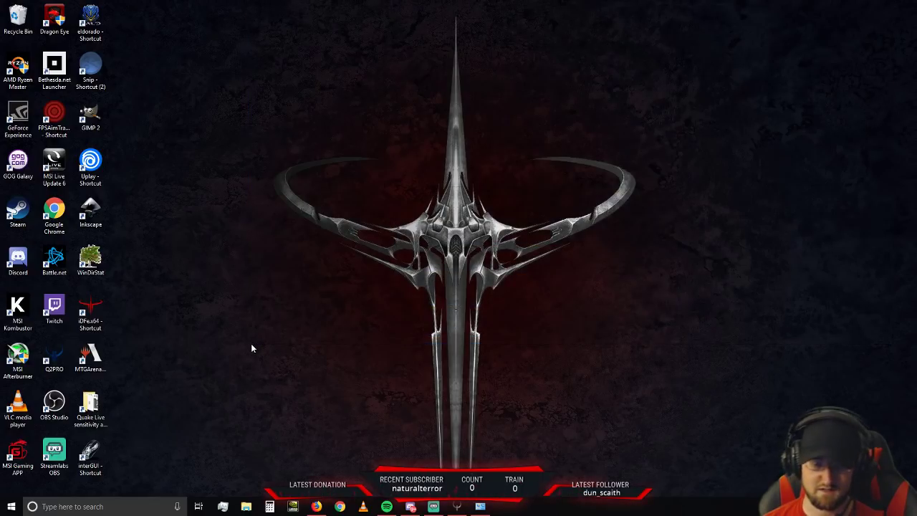
# Close the Power Options window, which still shows High performance as the active plan.
pyautogui.click(480, 509)
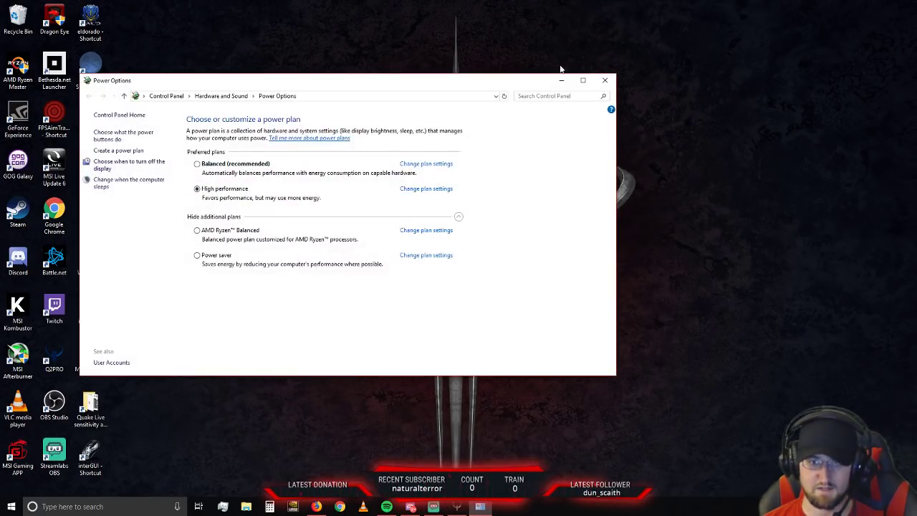
pyautogui.click(605, 81)
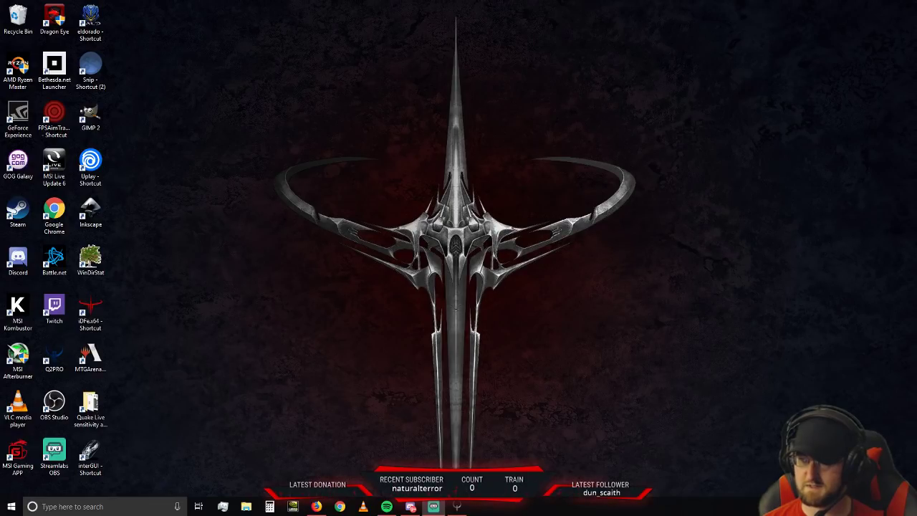
pyautogui.moveTo(399, 396); pyautogui.dragTo(724, 108)
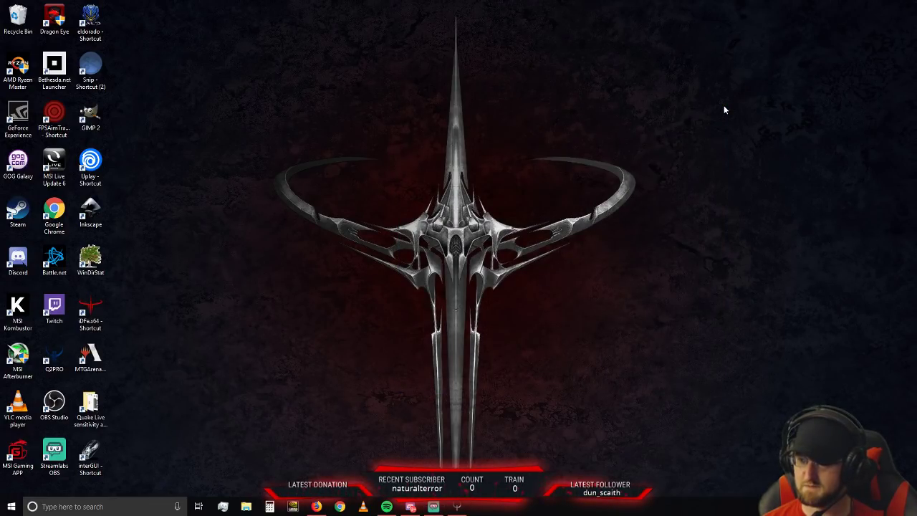